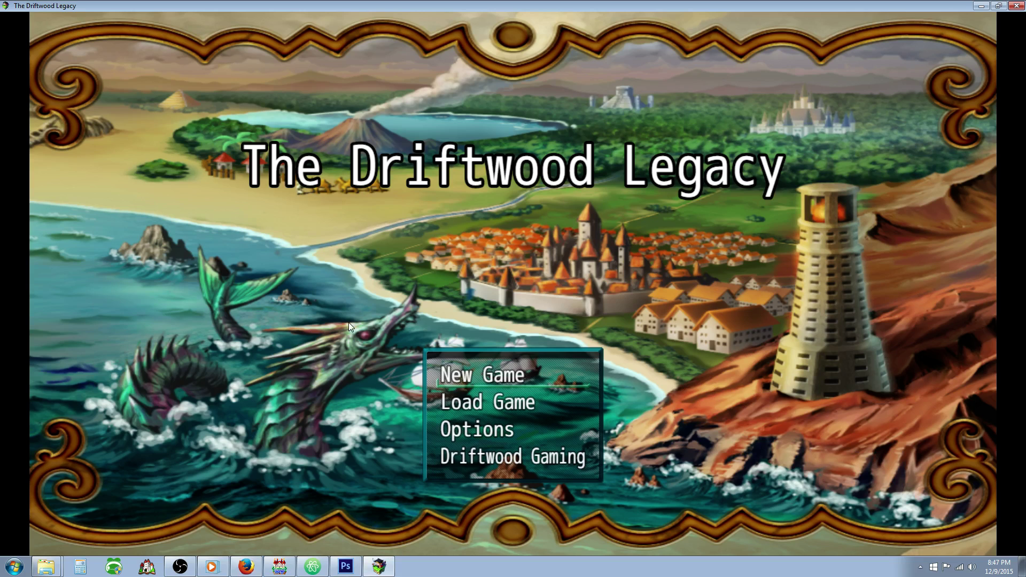
Start a new game, check that Anubis has only the Emergency Staff equipped, and return to the map.
key("Return")
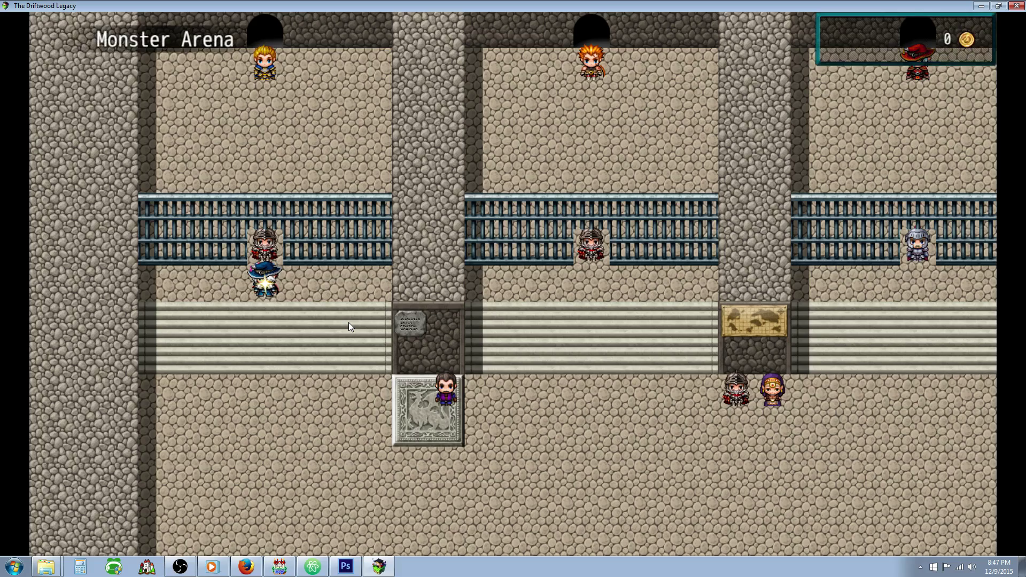
key("Escape")
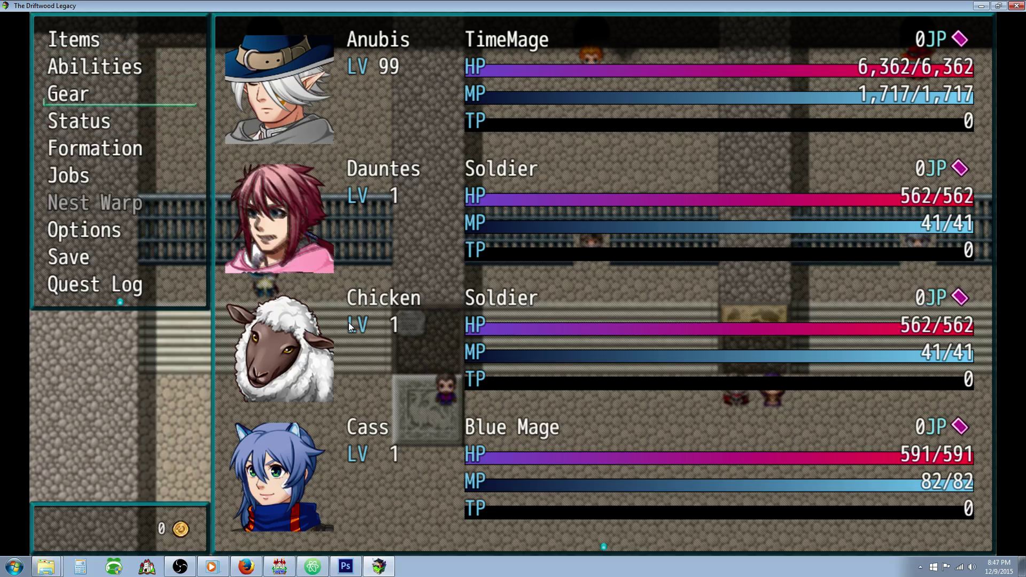
key("Return")
key("Return")
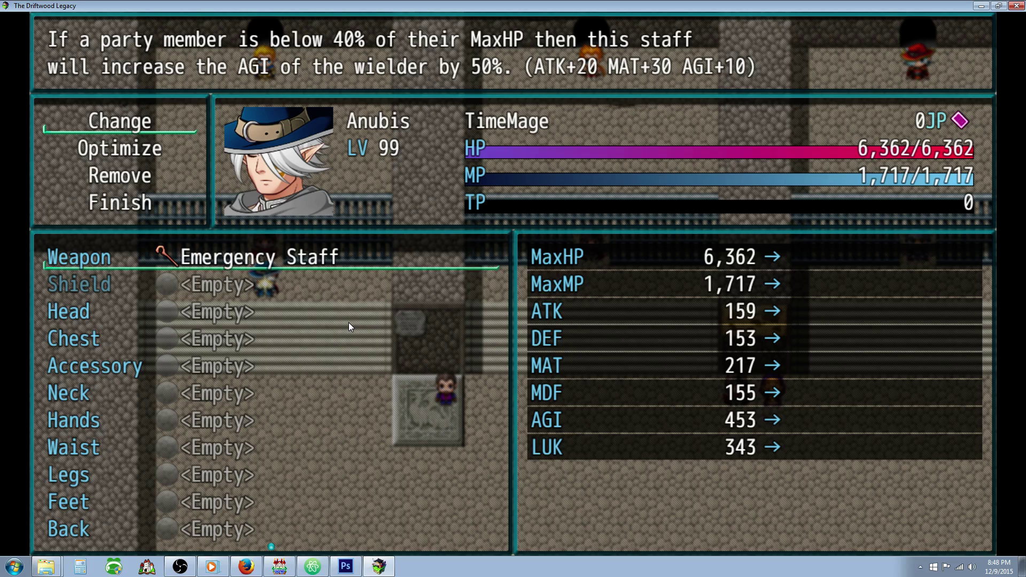
key("Escape")
key("Escape")
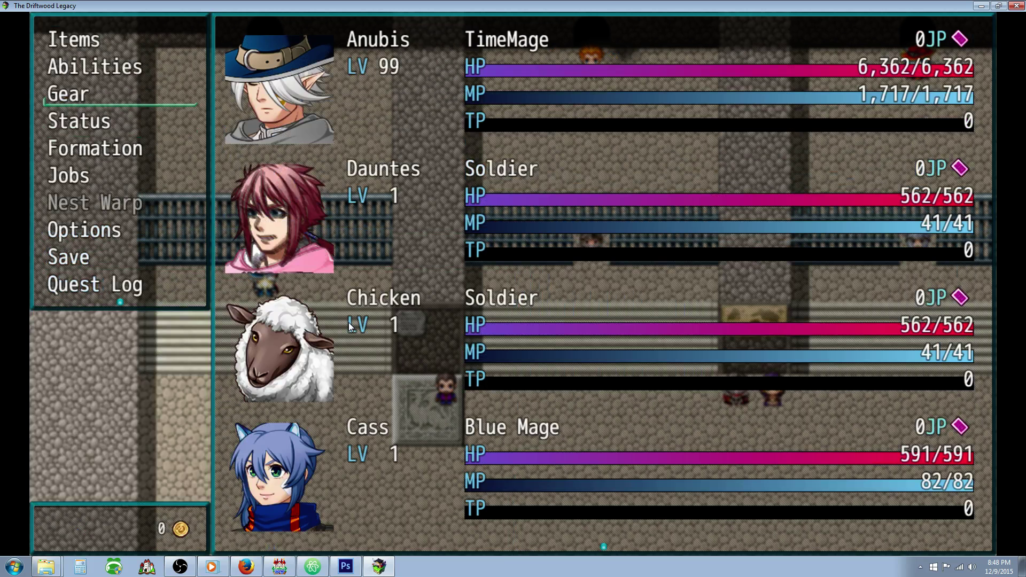
key("Escape")
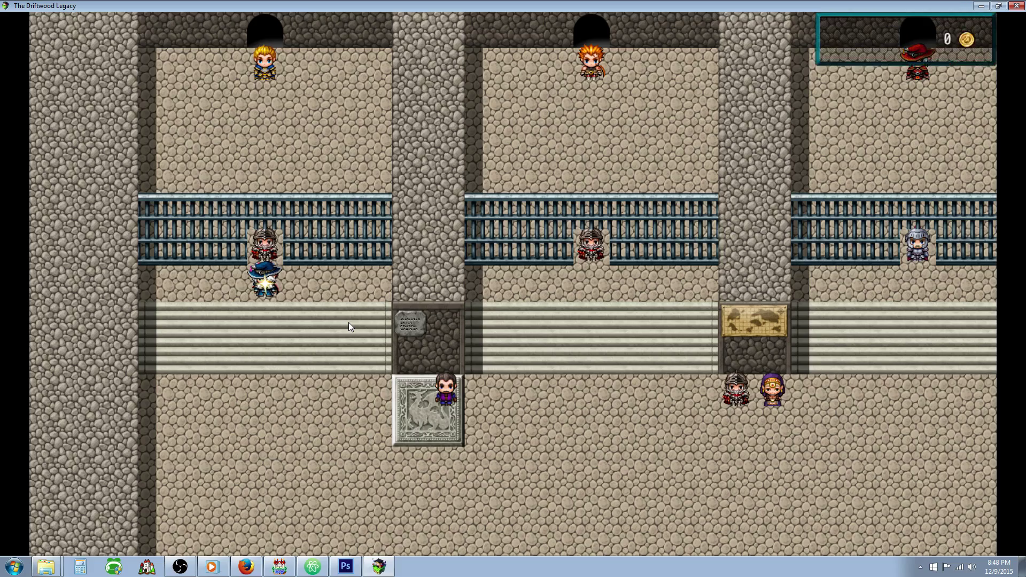
Talk to the arena attendant and choose the Four Fallen Pixies fight.
key("Escape")
key("Up")
key("Escape")
key("Return")
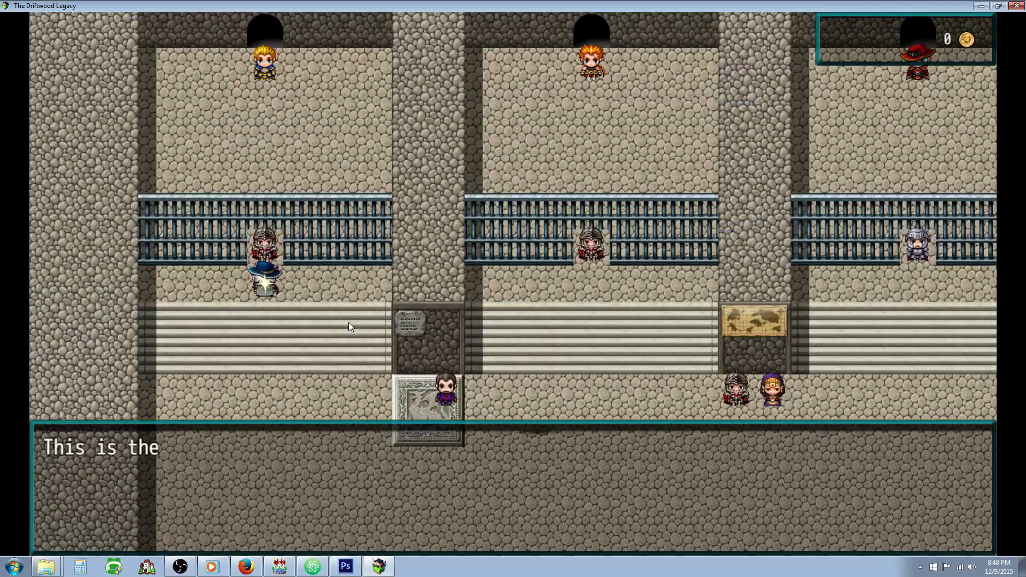
key("Return")
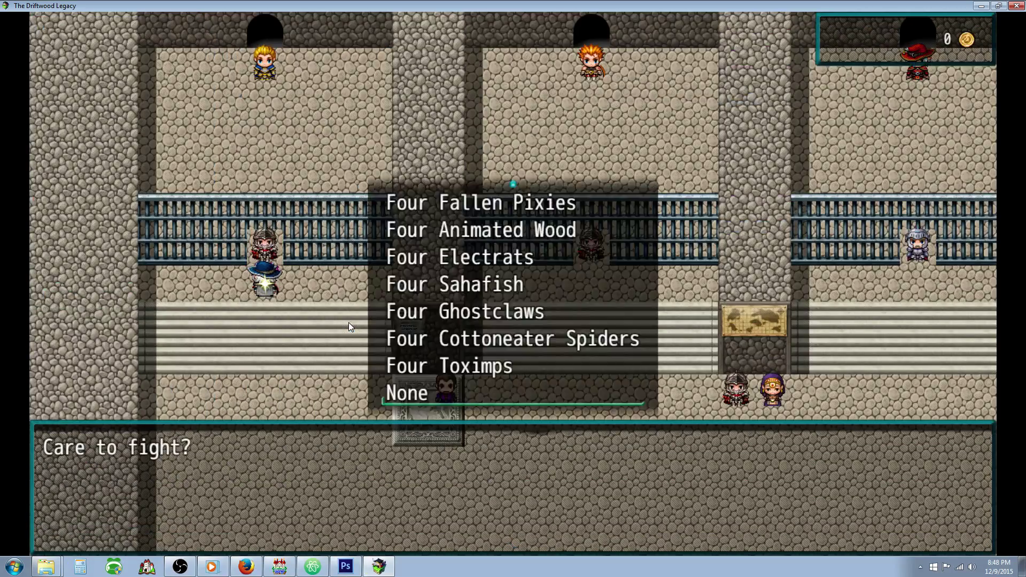
key("Down")
key("Down")
key("Down")
key("Down")
key("Down")
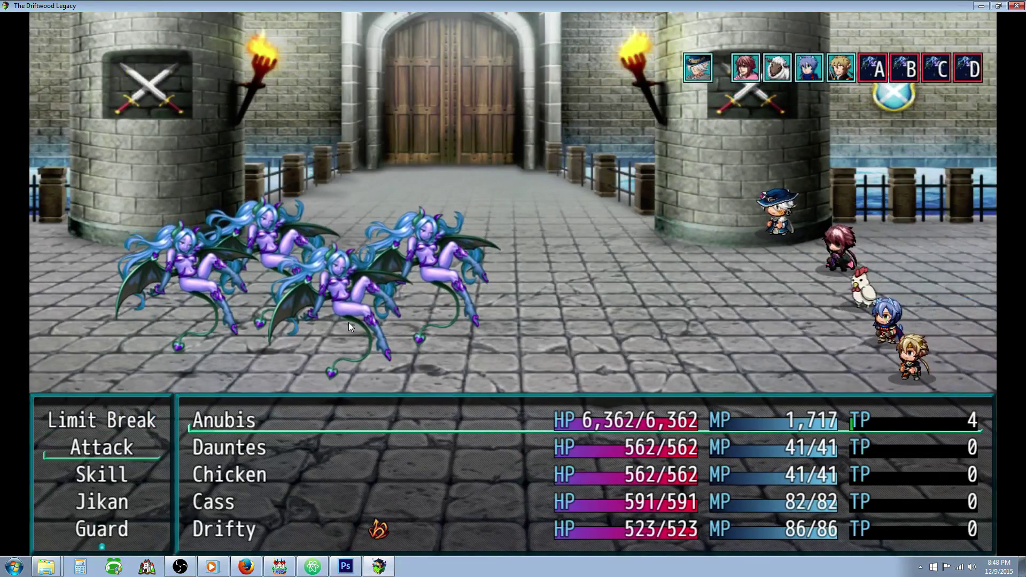
Have Anubis, Dauntes, Chicken and Cass attack, focusing on Fallen Pixie D.
key("Return")
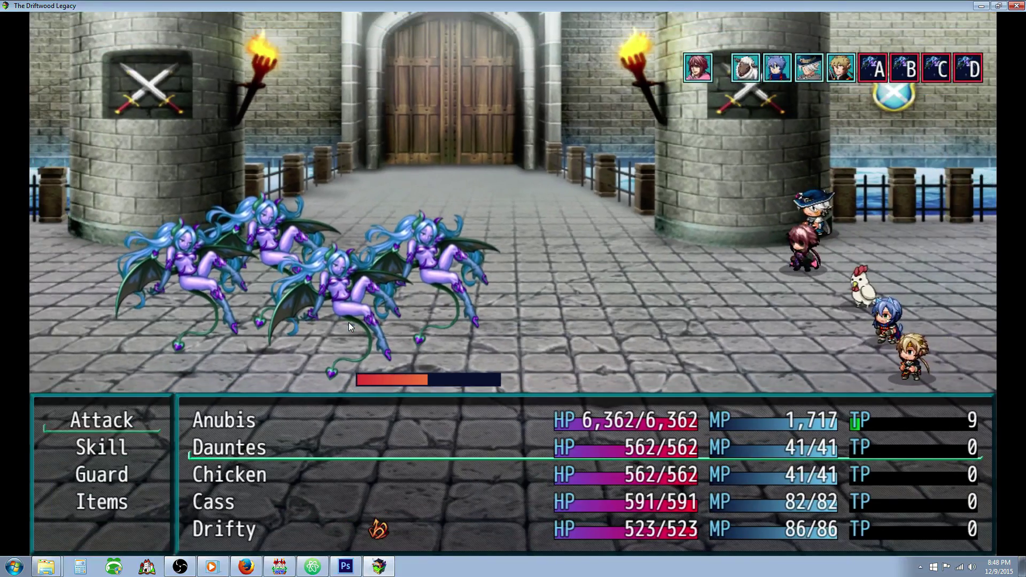
key("Return")
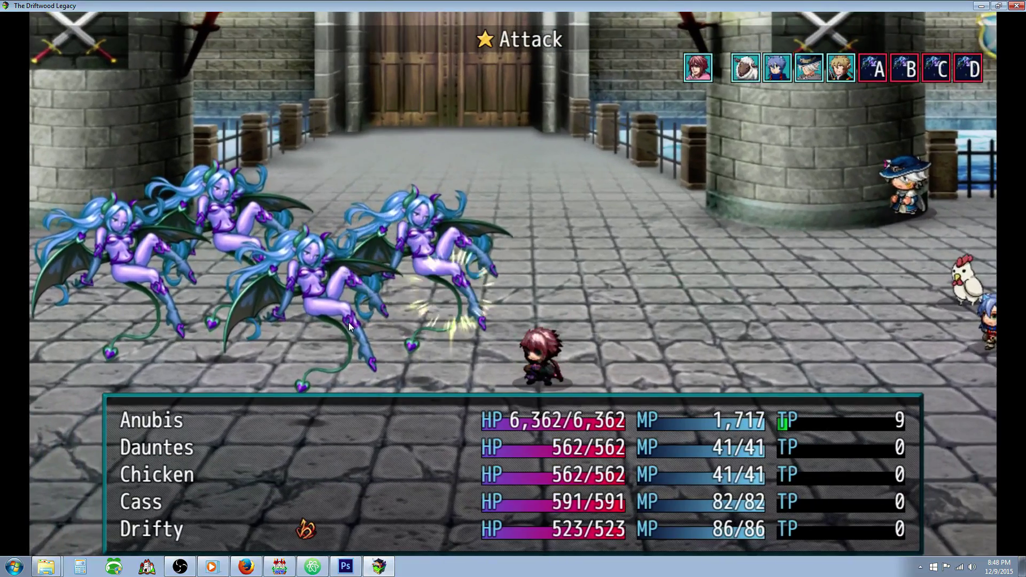
key("Return")
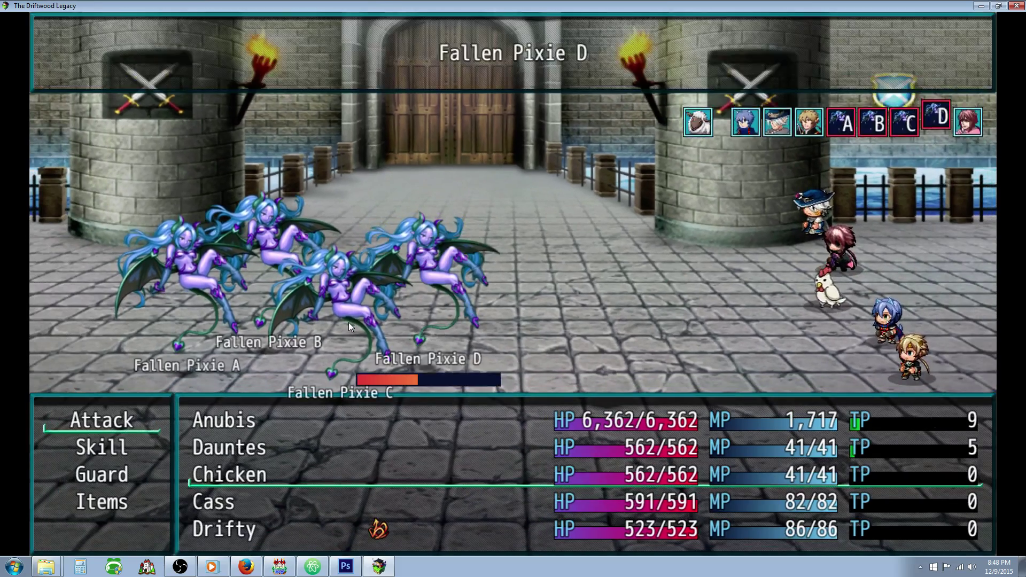
key("Return")
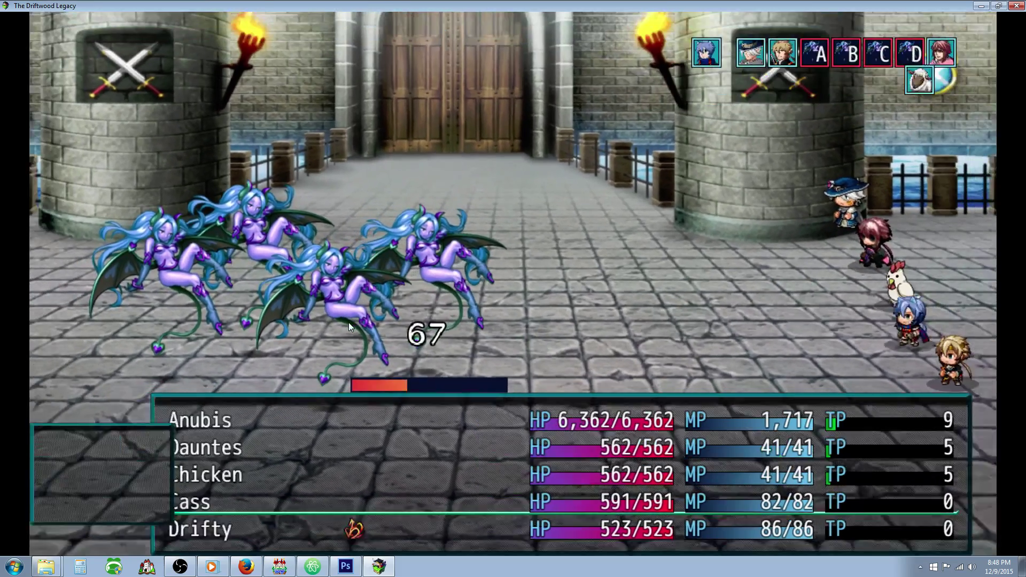
key("Return")
key("Return")
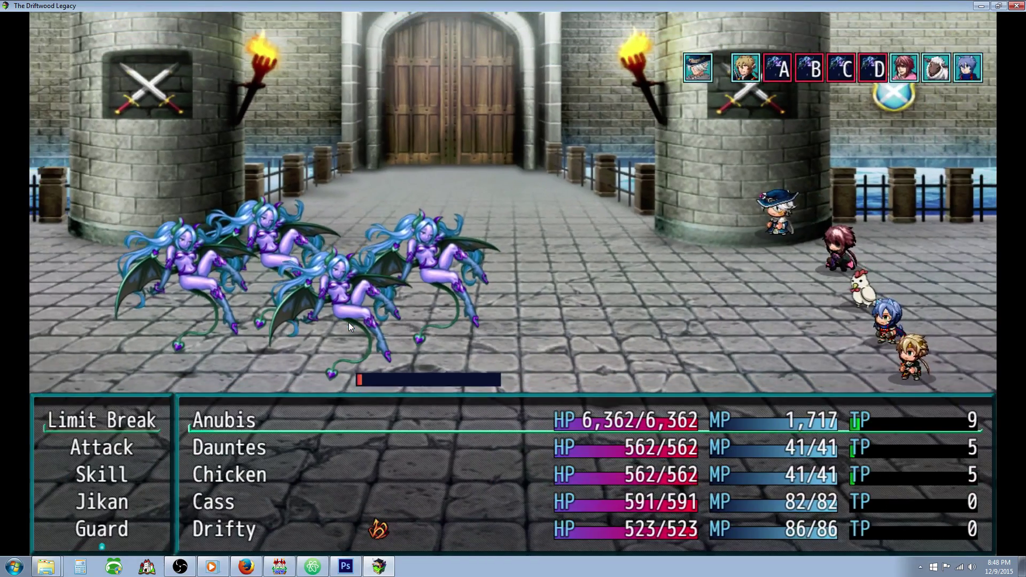
Give Anubis and Drifty normal attacks, then dismiss the Fallen Saint learned message.
key("Return")
key("Escape")
key("Down")
key("Return")
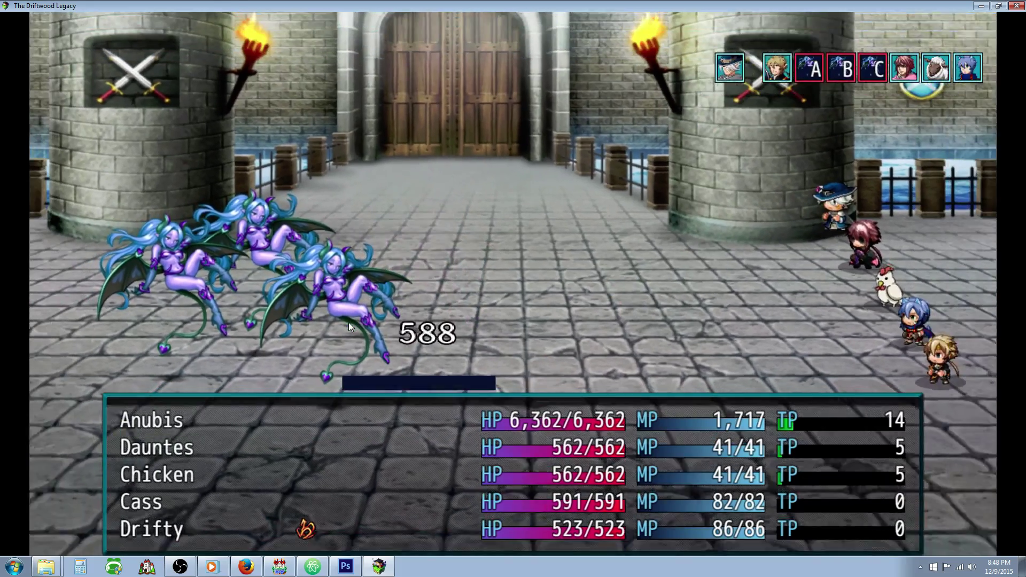
key("Down")
key("Down")
key("Down")
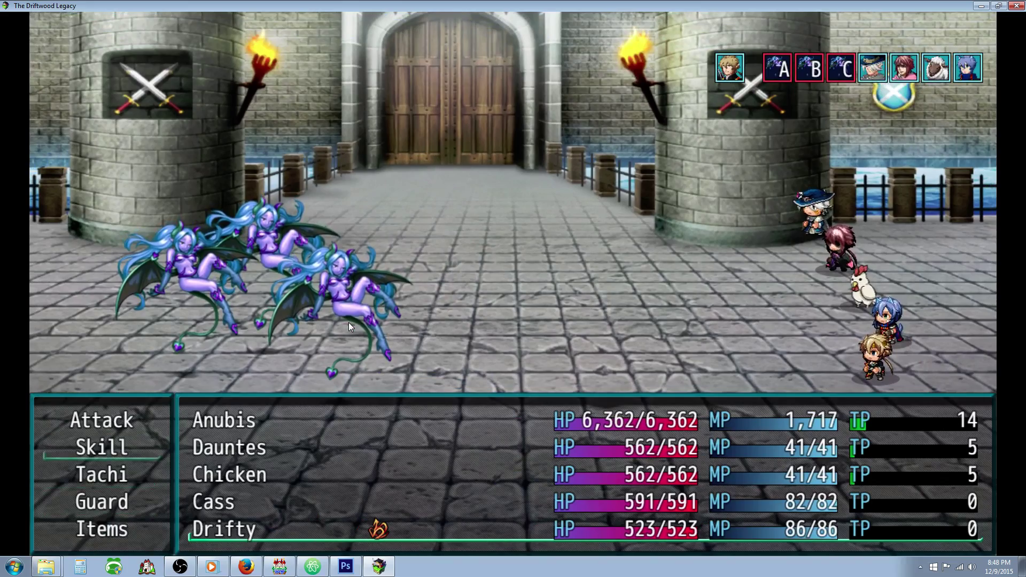
key("Up")
key("Return")
key("Return")
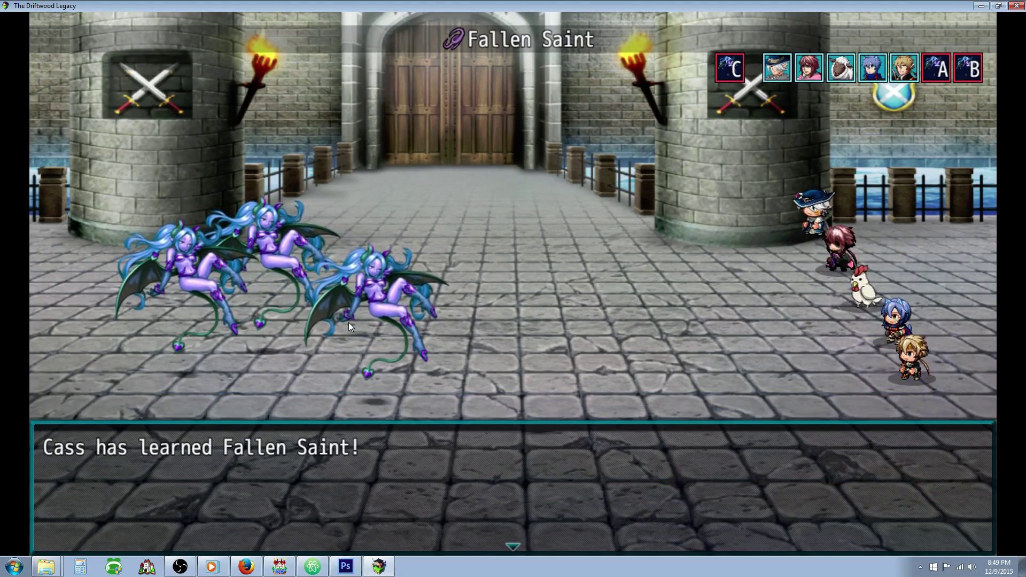
key("Return")
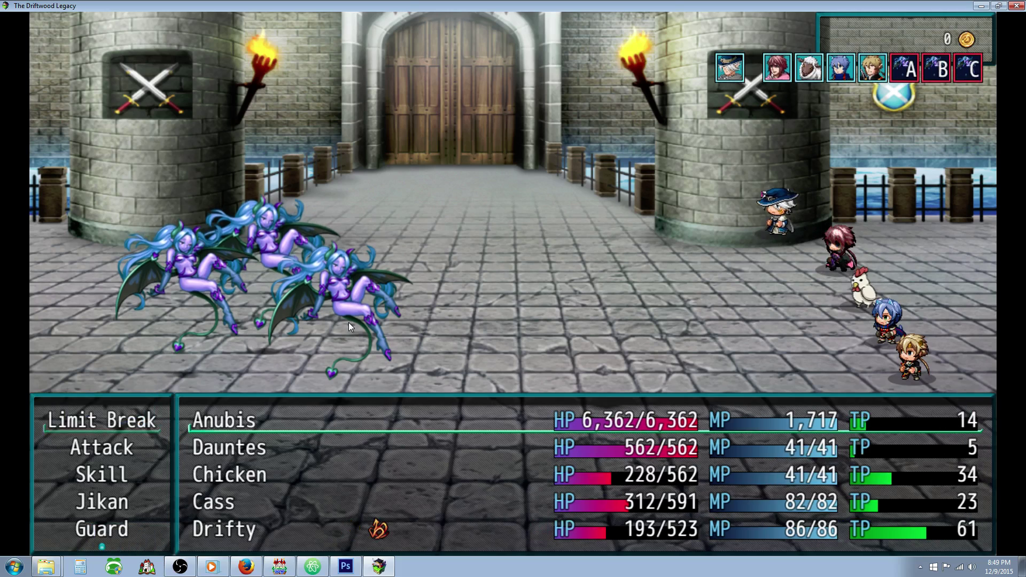
Have Anubis attack Fallen Pixie C, then attack a pixie again on the next turn.
key("Down")
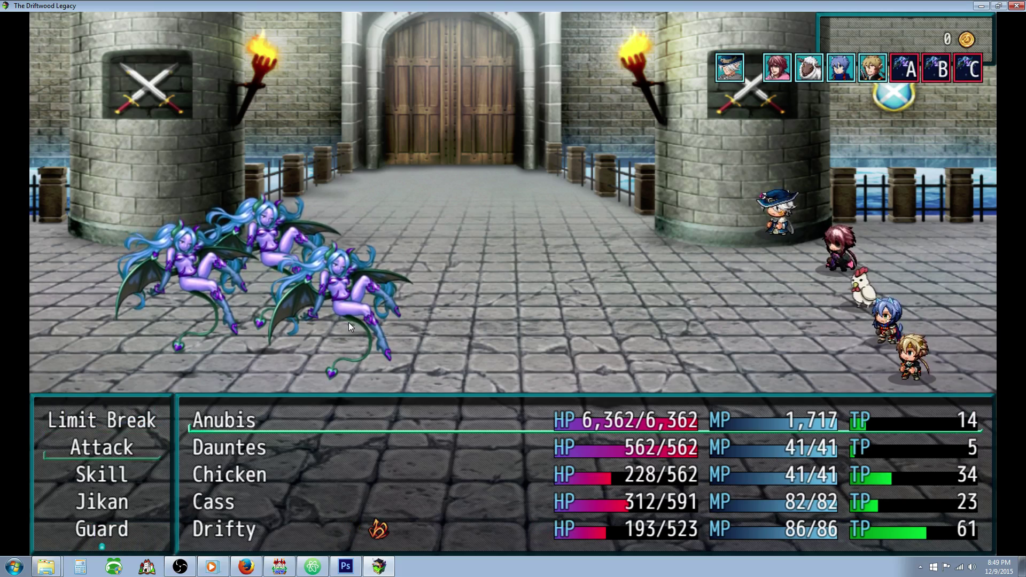
key("Return")
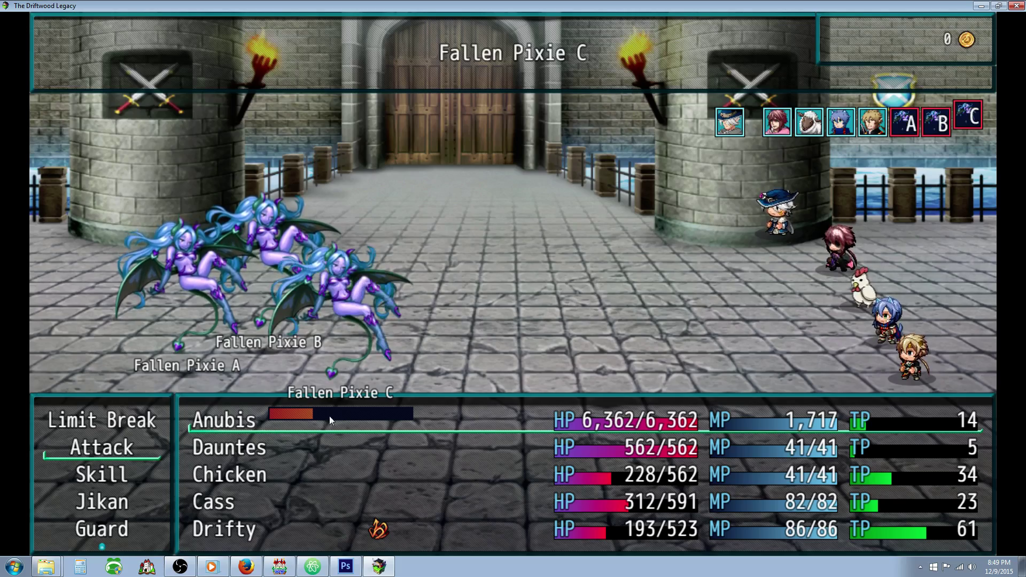
key("Return")
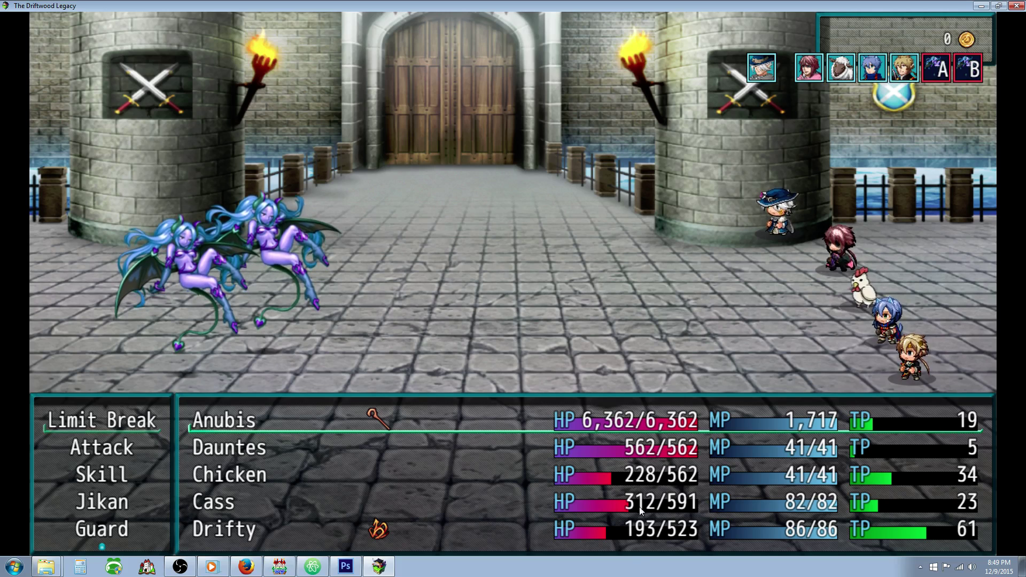
key("Down")
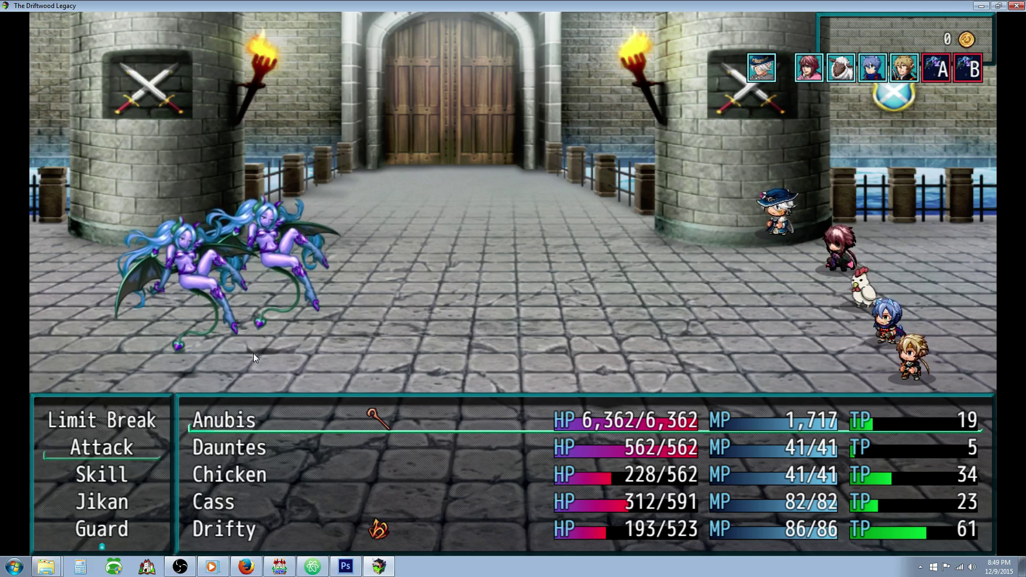
key("Return")
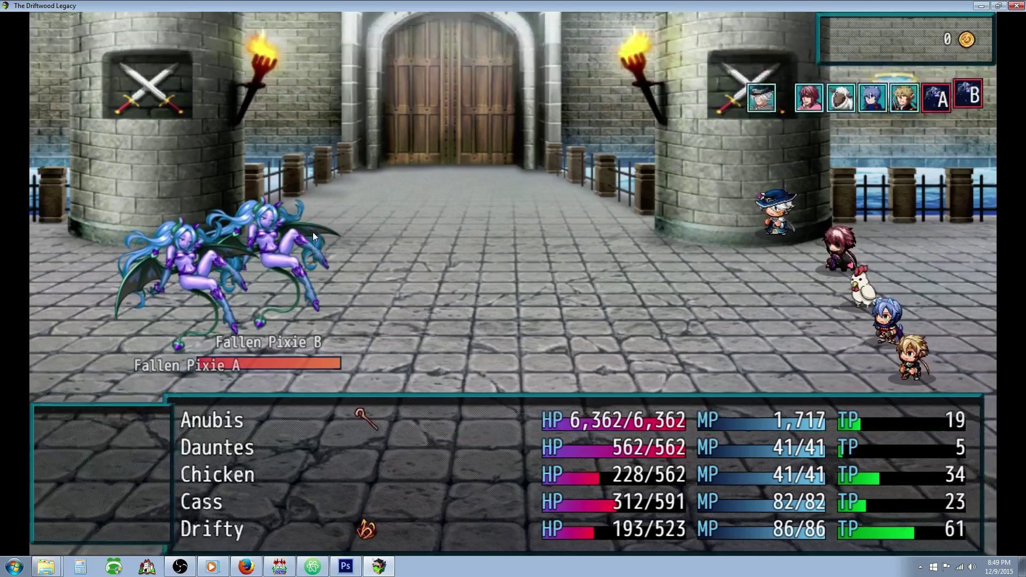
key("Return")
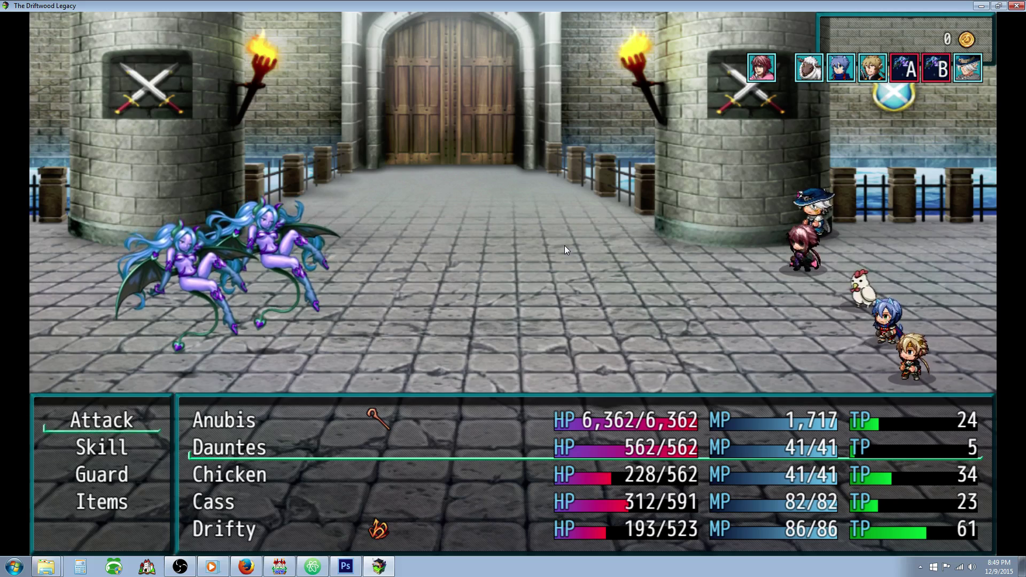
Have Dauntes, Chicken, Cass and Drifty attack the pixies, targeting Fallen Pixie B.
key("Return")
key("Return")
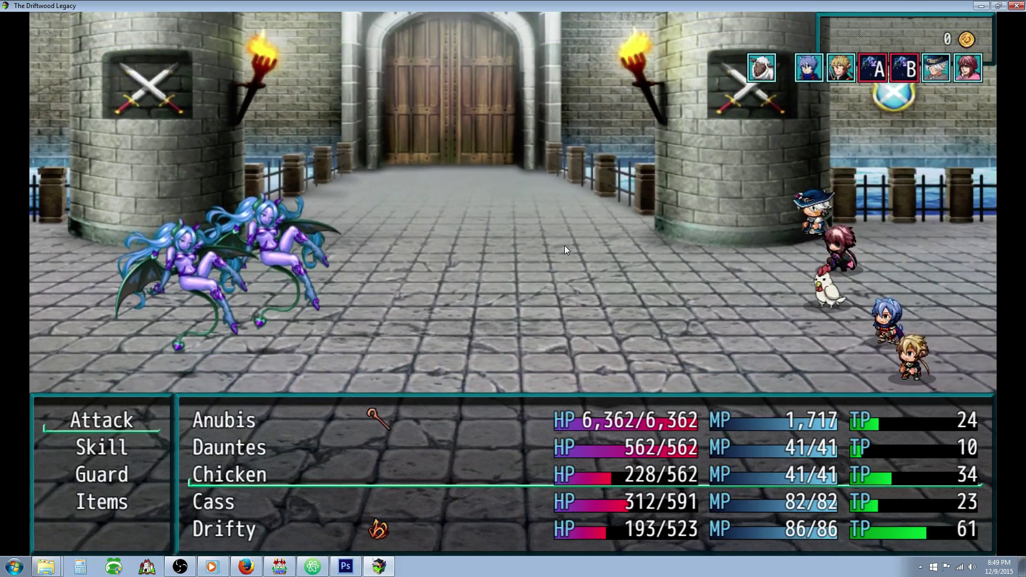
key("Return")
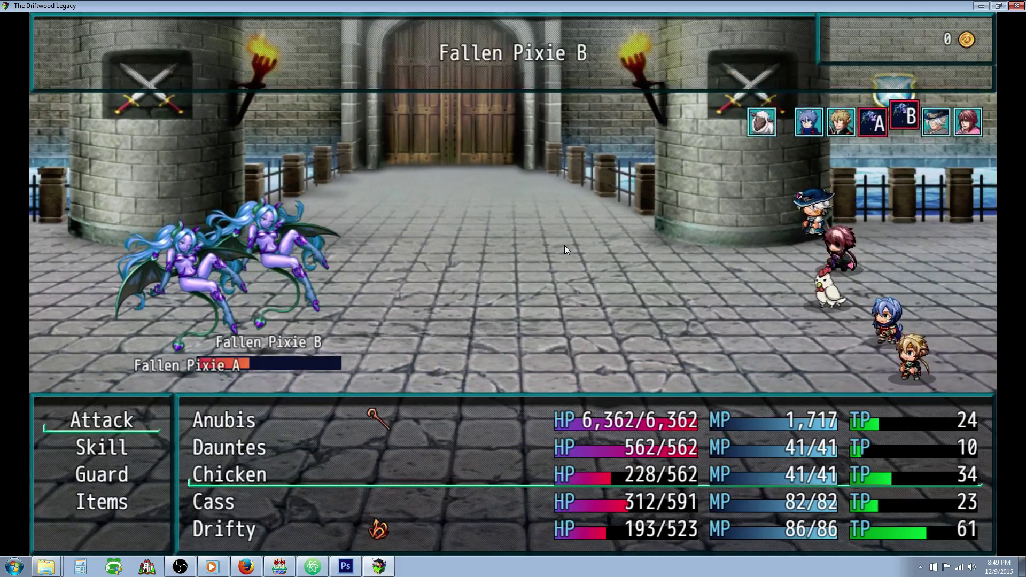
key("Return")
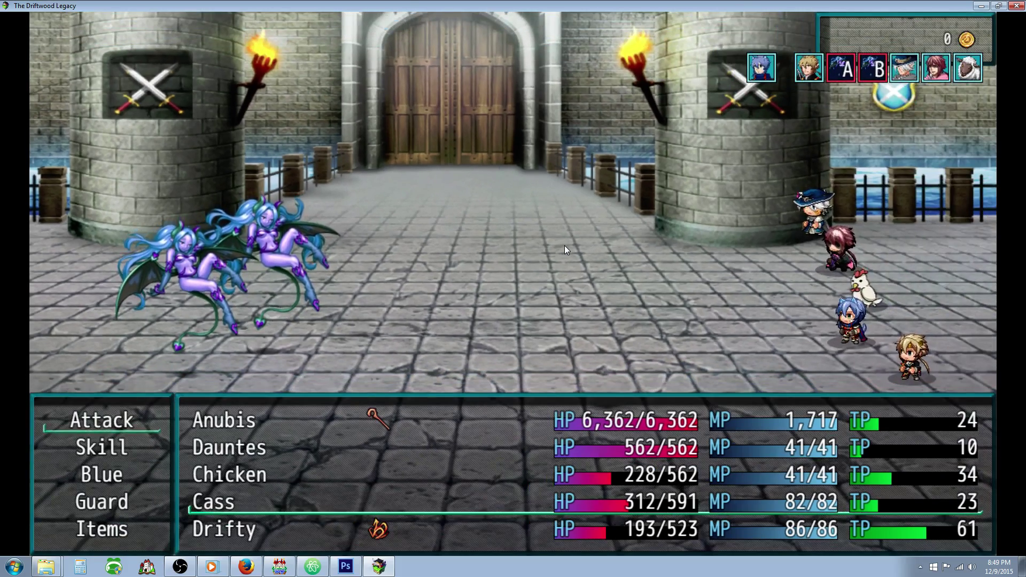
key("Return")
key("Return")
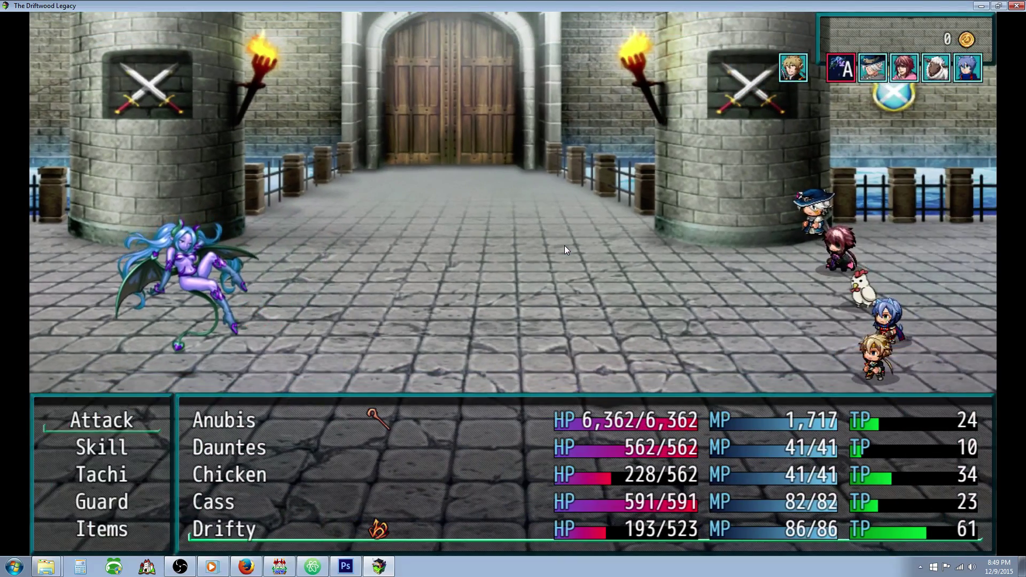
key("Return")
key("Return")
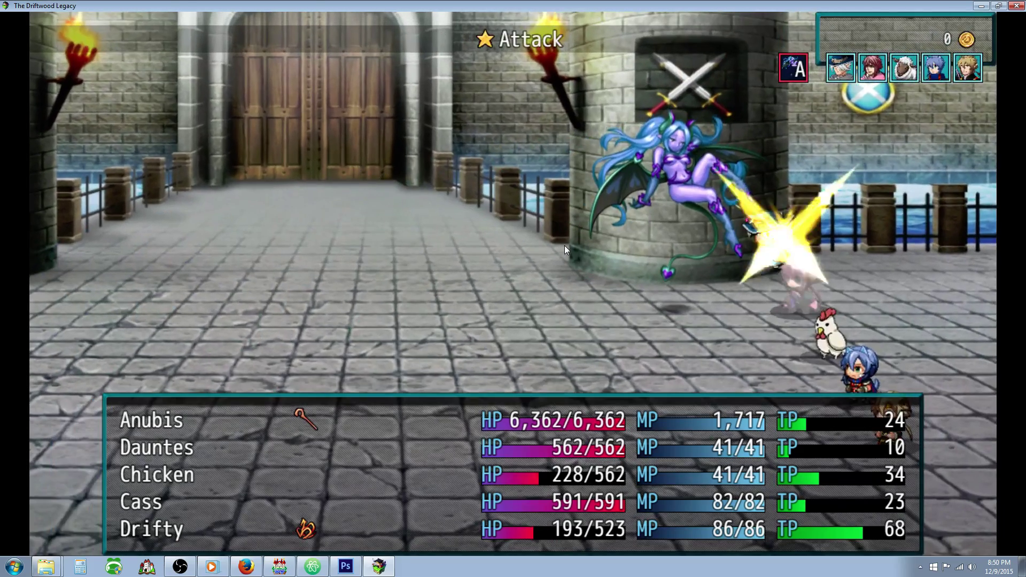
Have Anubis cast Pollen on himself, then attack Fallen Pixie A.
key("Down")
key("Return")
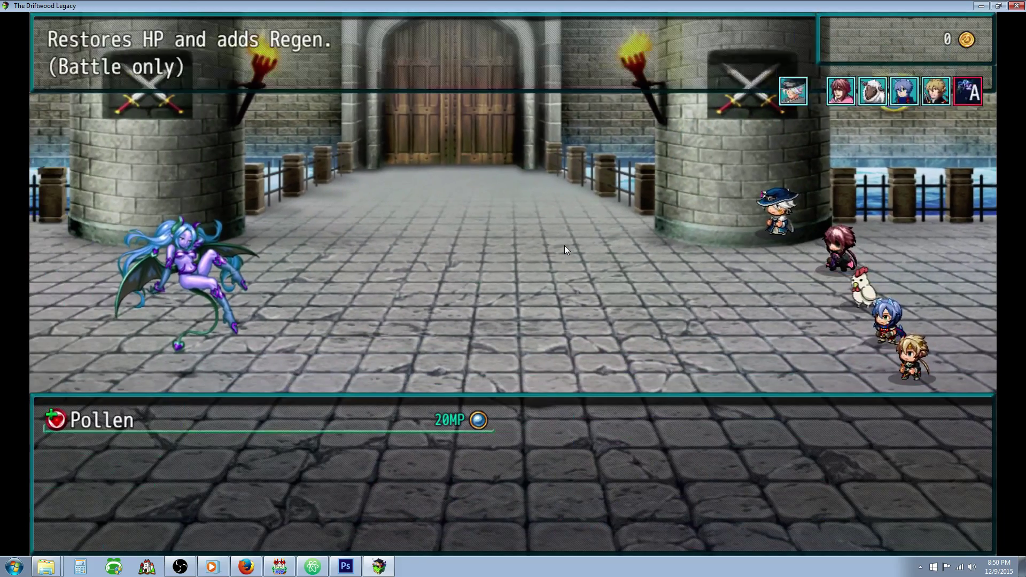
key("Return")
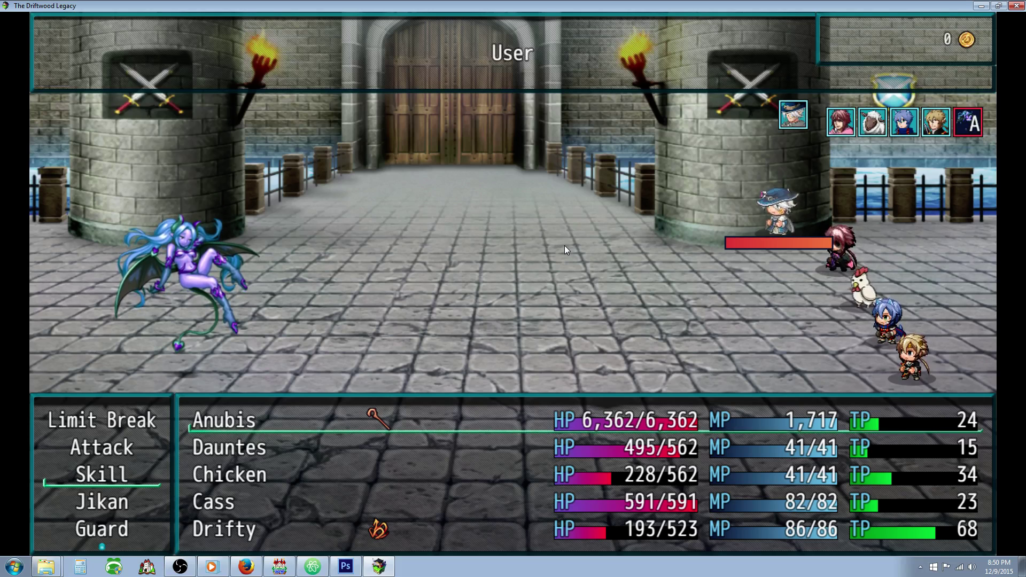
key("Return")
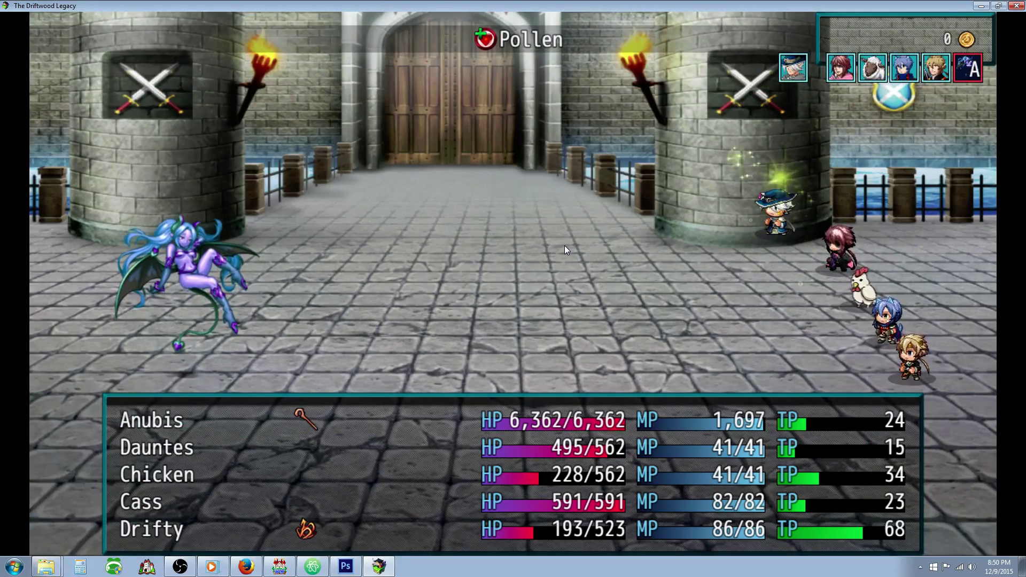
key("Escape")
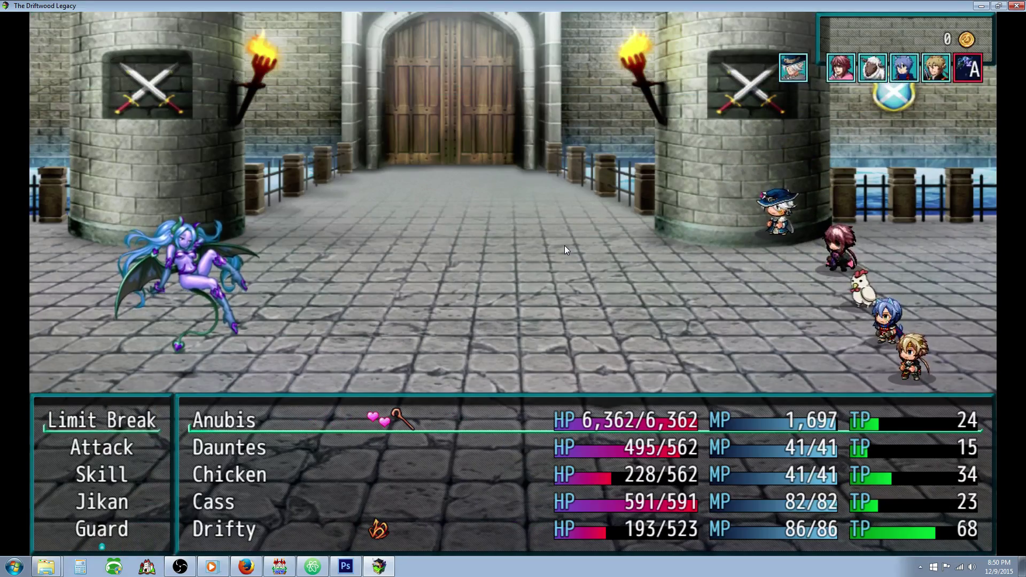
key("Down")
key("Return")
key("Return")
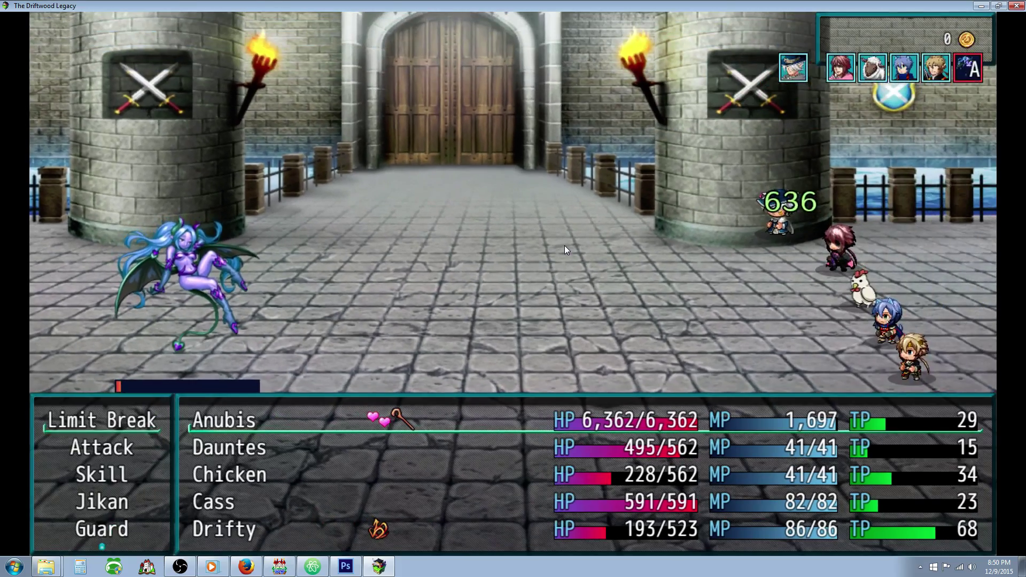
key("Down")
key("Return")
key("Return")
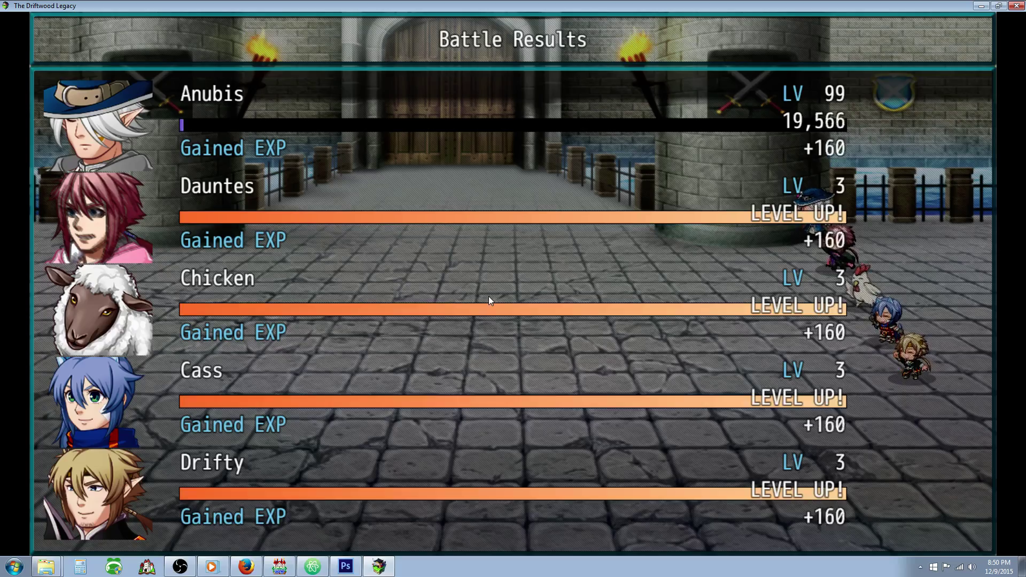
Advance past the EXP and JP results and close the playtest window.
key("Return")
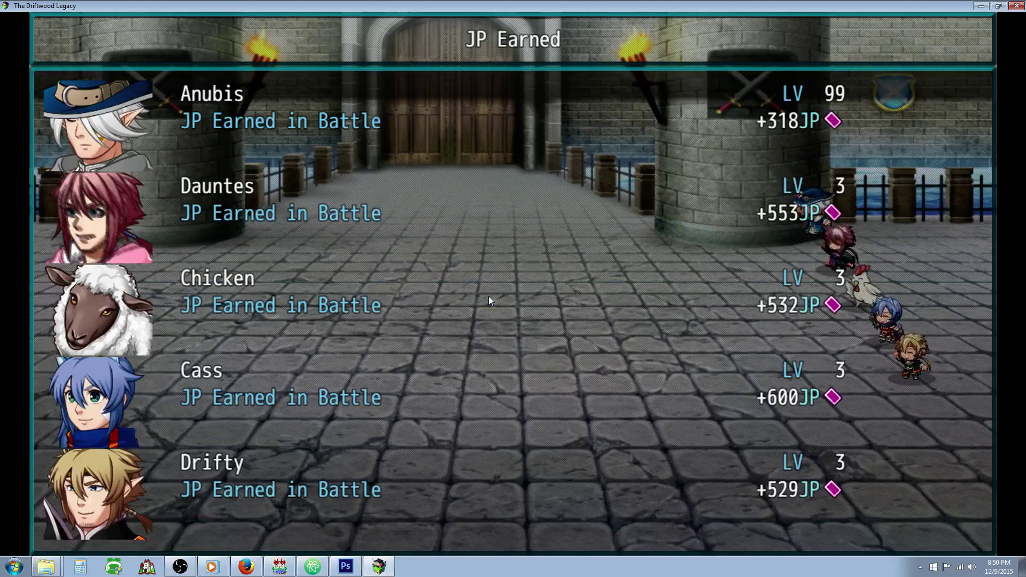
key("Return")
key("Return")
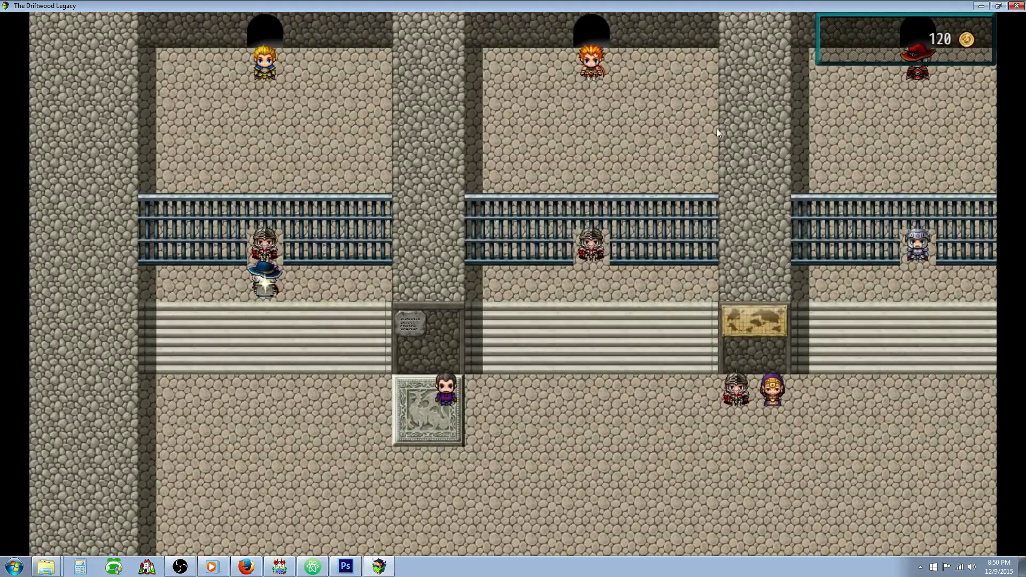
key("alt+F4")
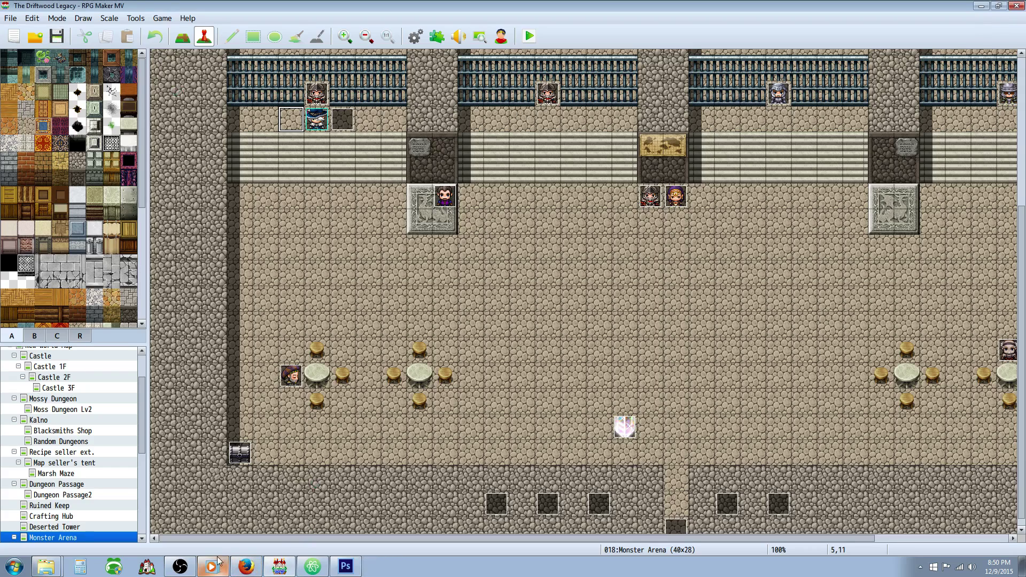
Inspect weapon 0096 Emergency Staff: name, Attack 30, traits and <Passive State: 161> note, then open Plugin Manager.
left_click(415, 36)
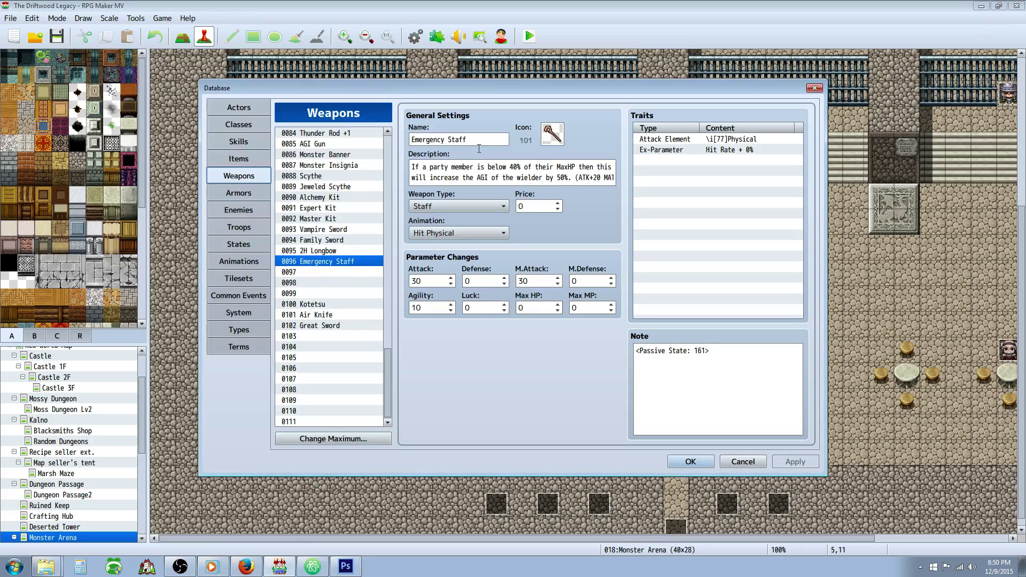
left_click_drag(411, 167, 503, 169)
left_click(444, 141)
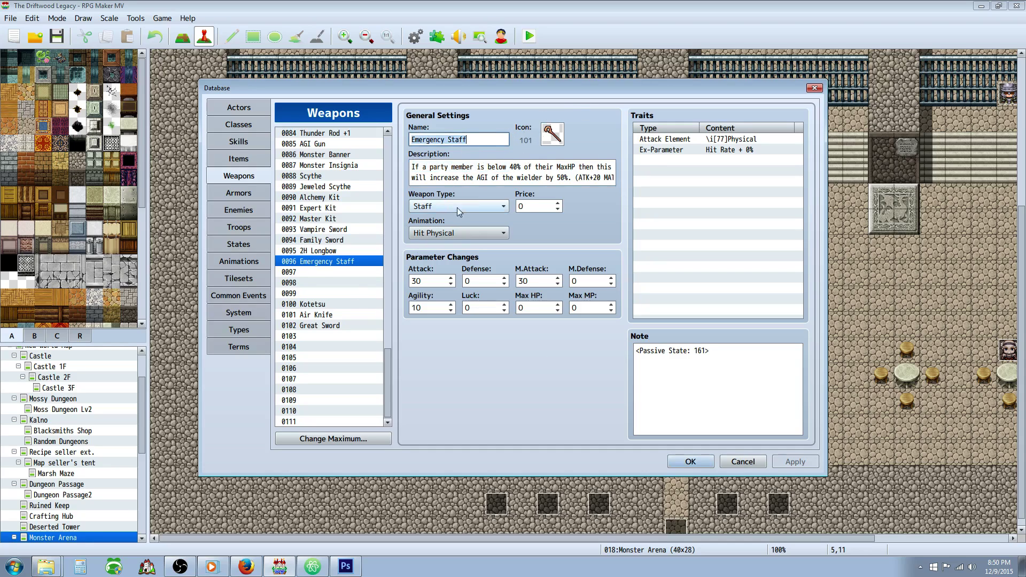
key("ctrl+a")
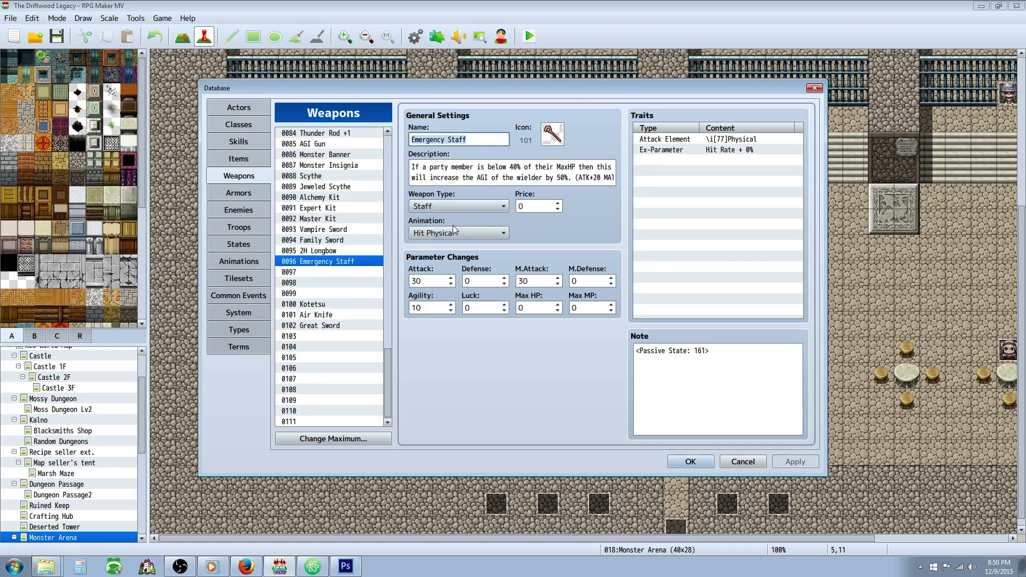
left_click(421, 281)
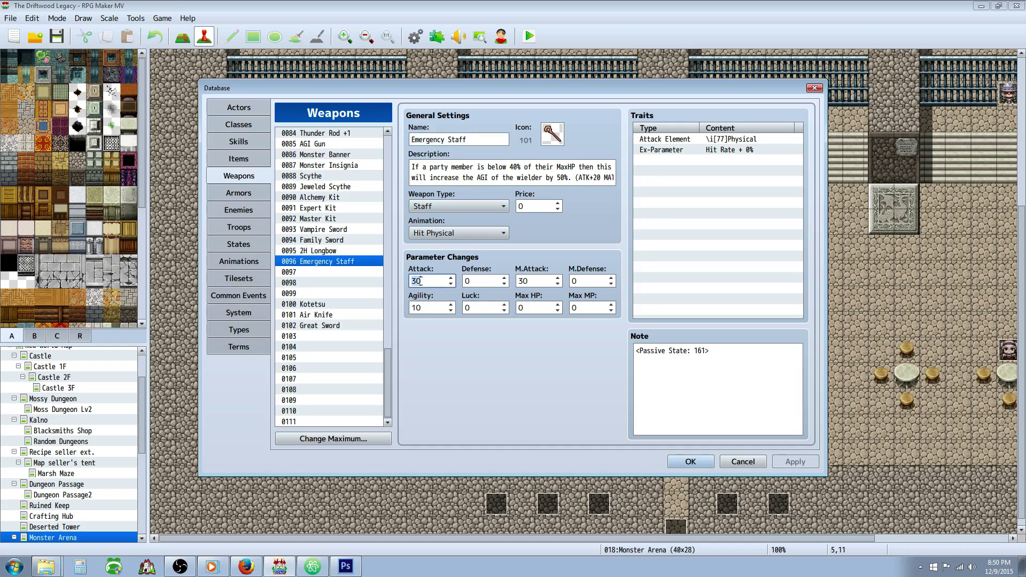
left_click(715, 140)
left_click(706, 361)
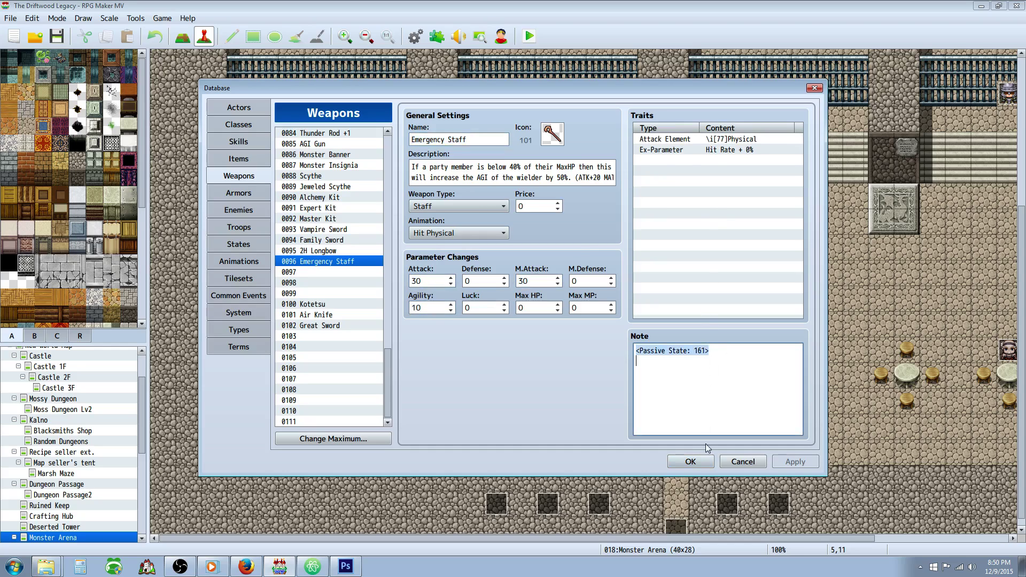
left_click(690, 462)
left_click(437, 37)
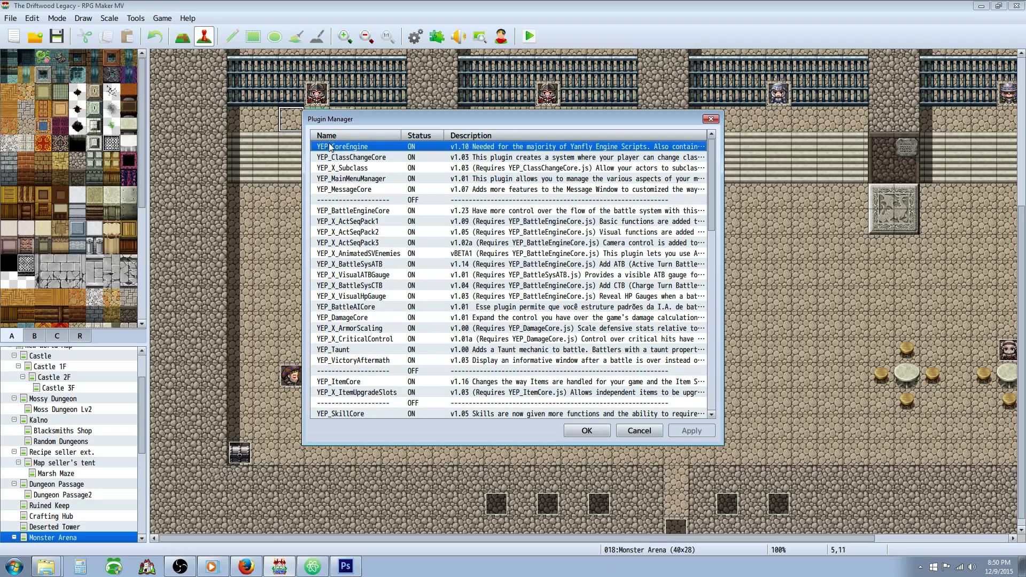
Confirm YEP_AutoPassiveStates is ON in the plugin list, then close it with OK.
scroll(364, 151, "down", 7)
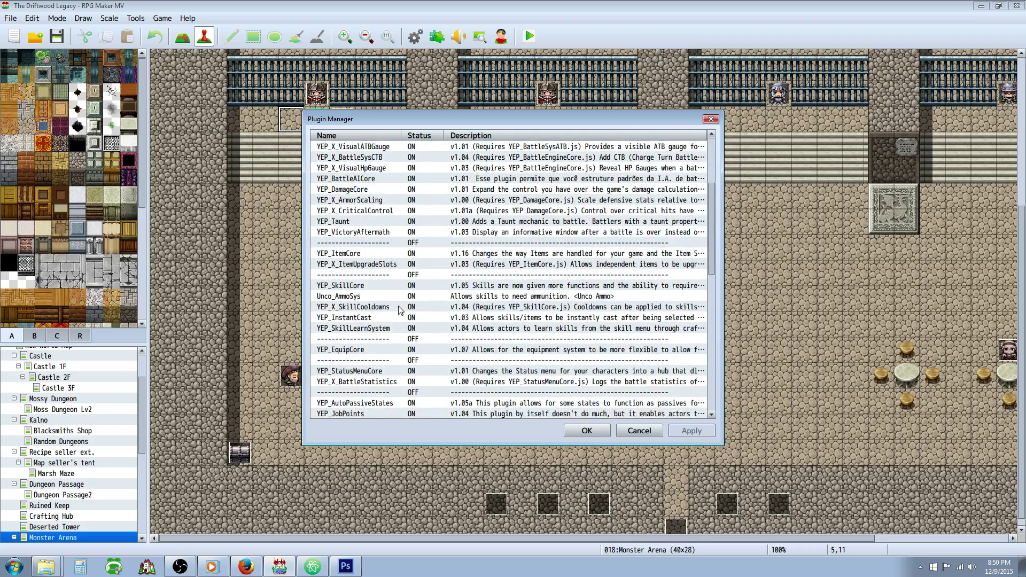
left_click(346, 318)
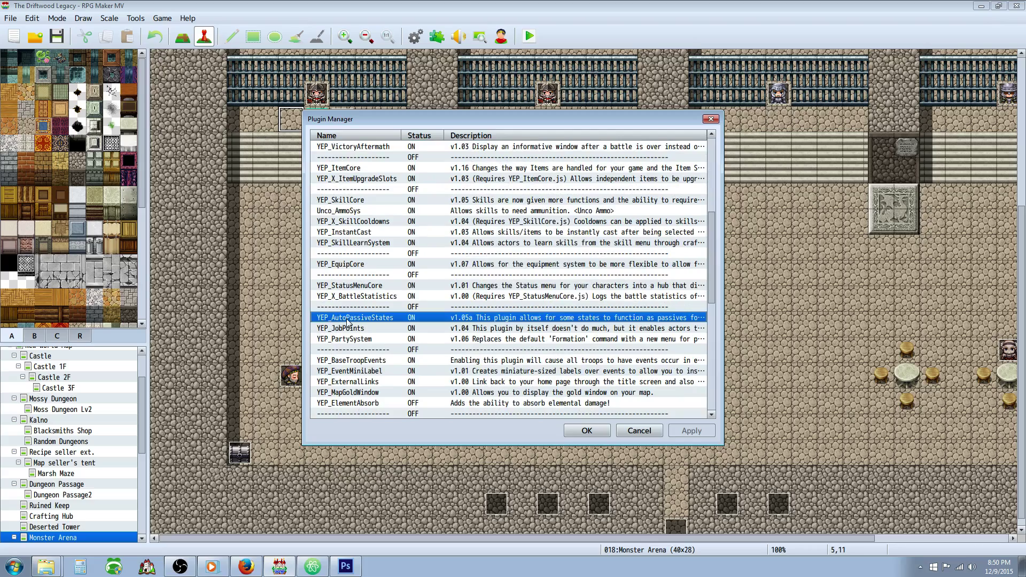
scroll(383, 318, "up", 6)
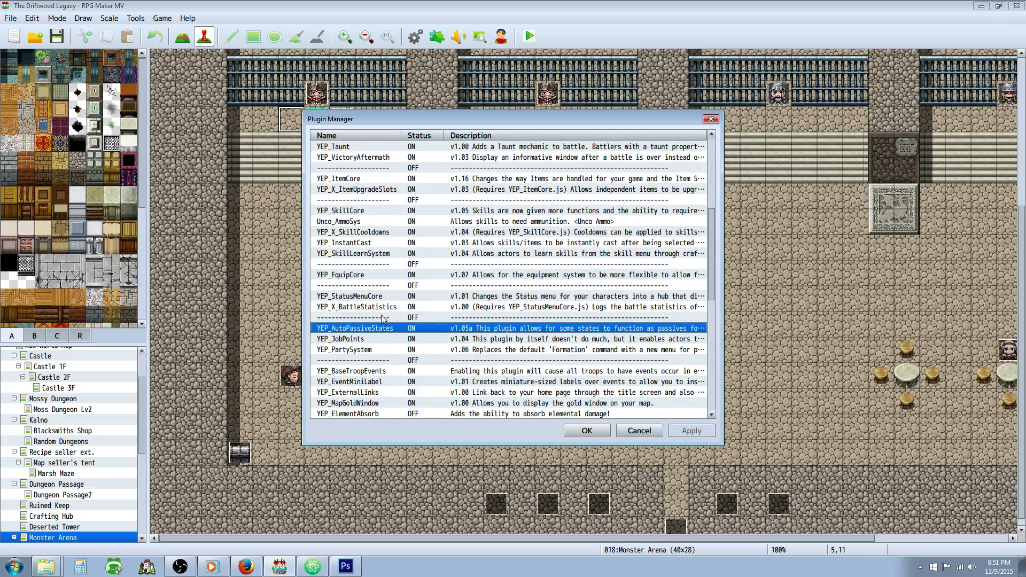
scroll(360, 174, "up", 1)
left_click(367, 147)
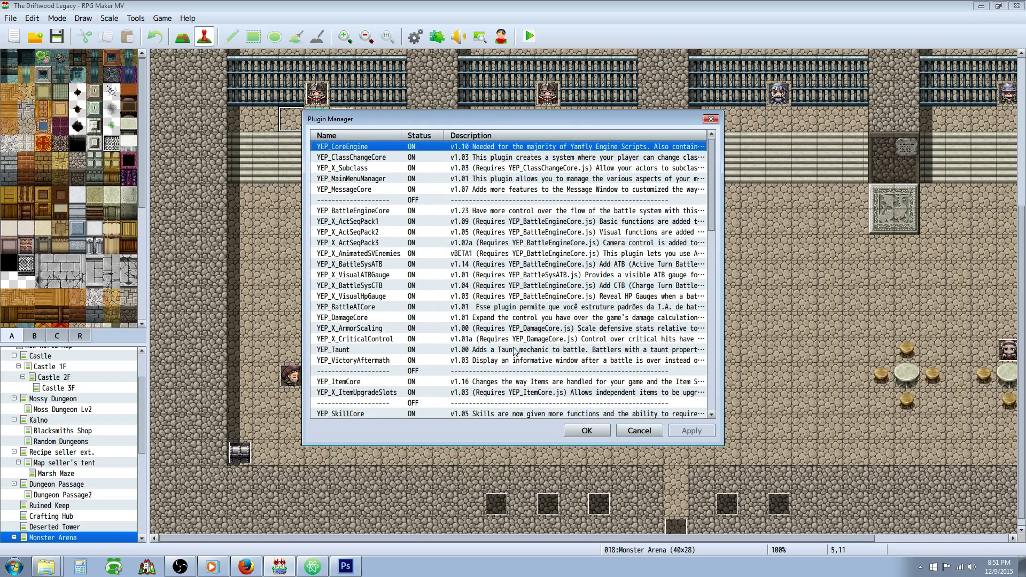
left_click(590, 432)
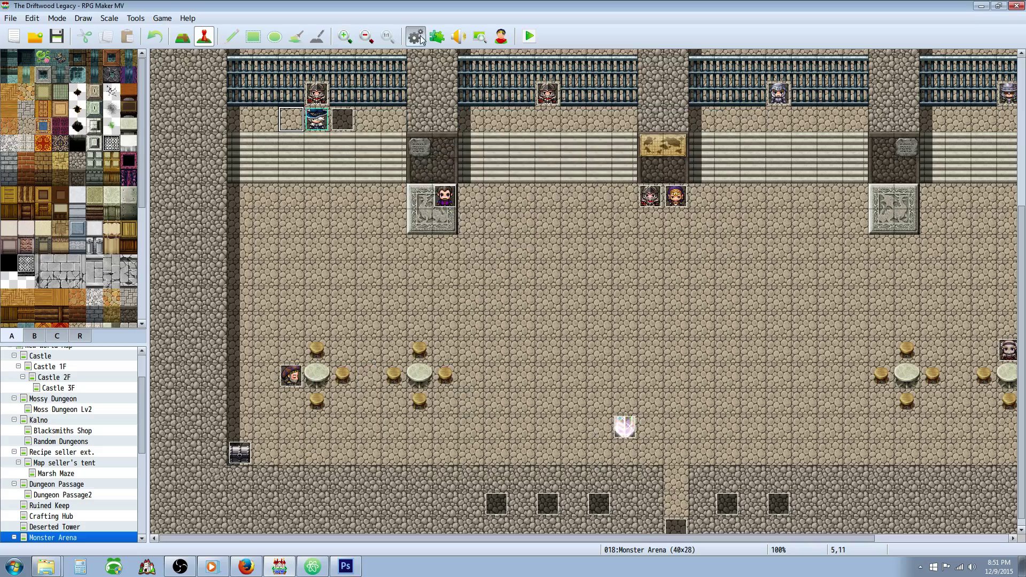
Open the database's States list and select entry 0161 Emergency Staff.
left_click(416, 36)
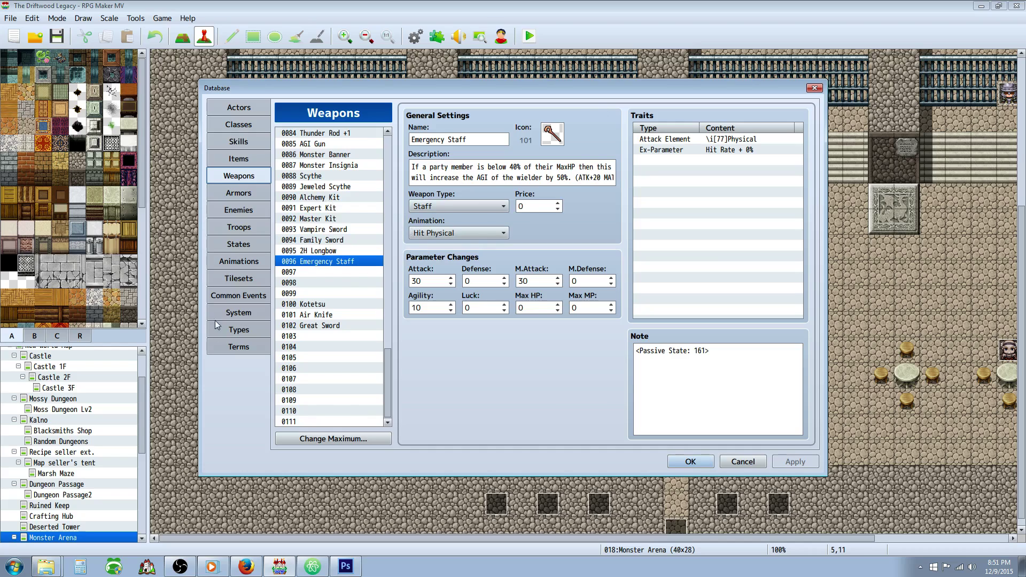
left_click(239, 298)
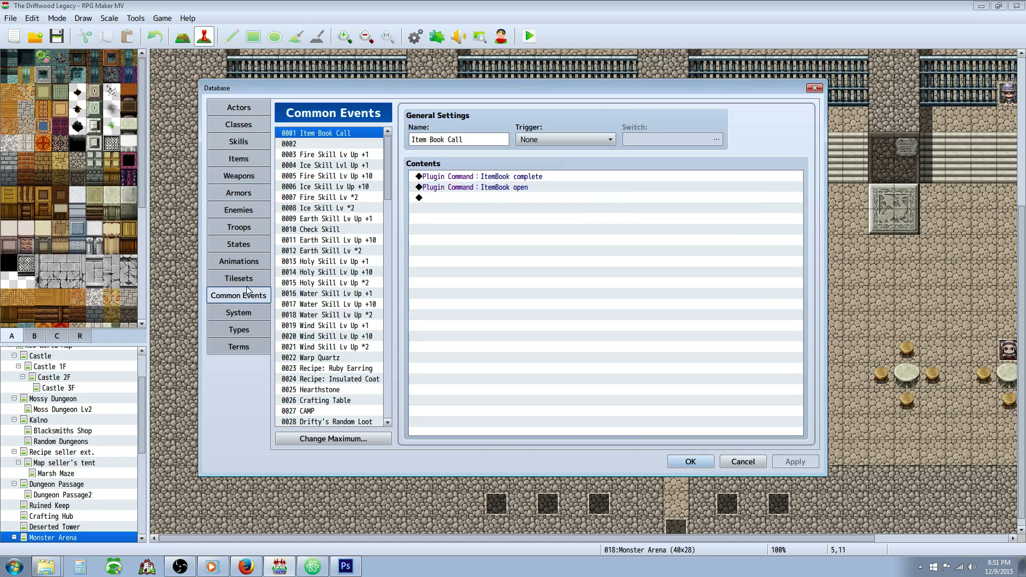
left_click(239, 245)
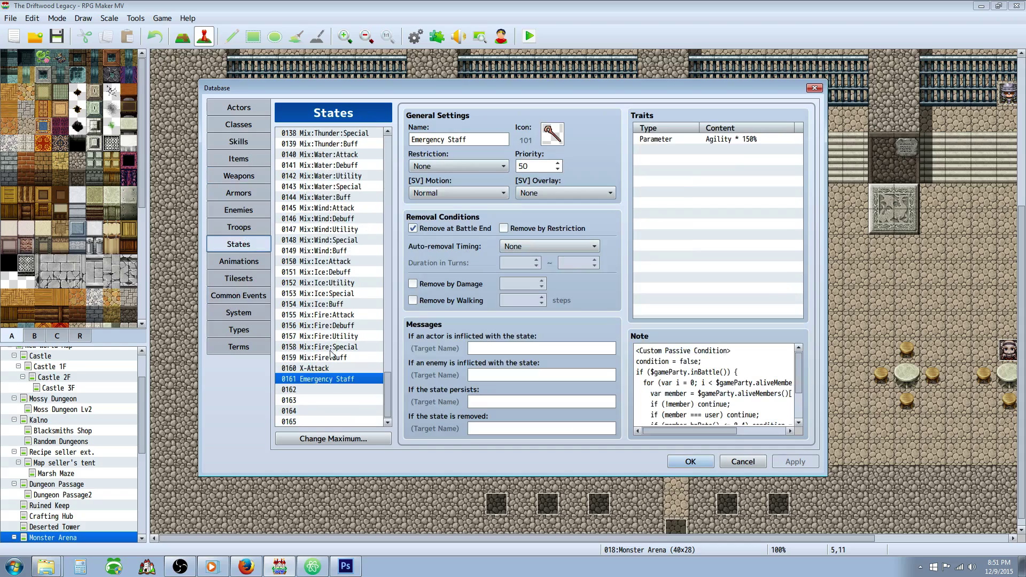
left_click(472, 140)
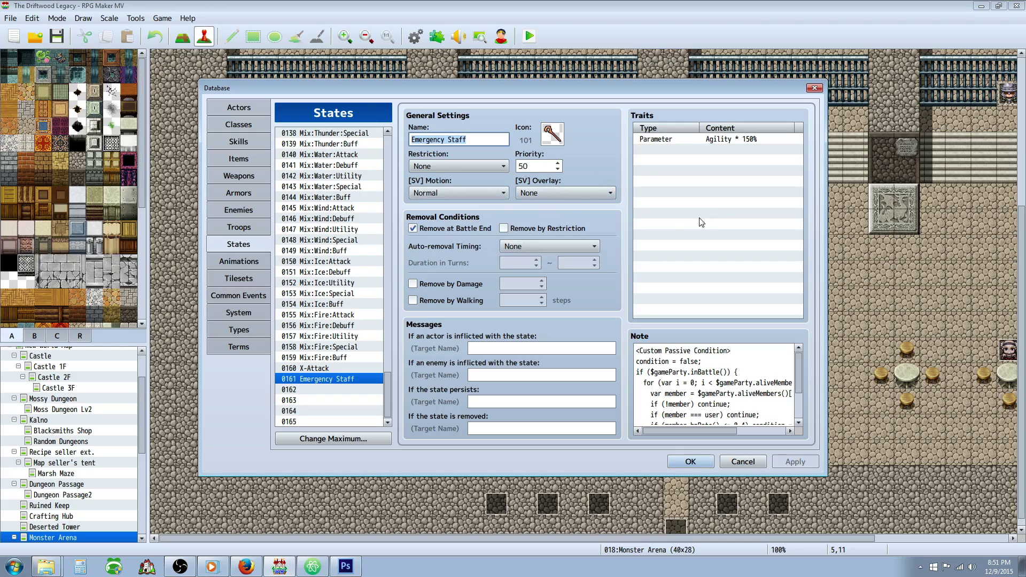
Add an Agility * 150% parameter trait to state 0161 Emergency Staff.
left_click(708, 139)
right_click(693, 153)
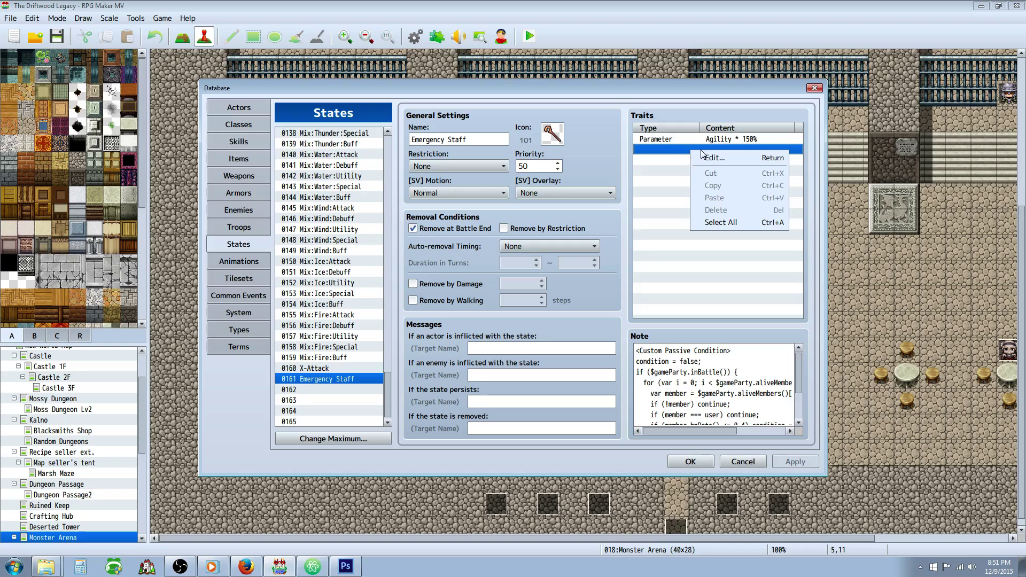
left_click(694, 157)
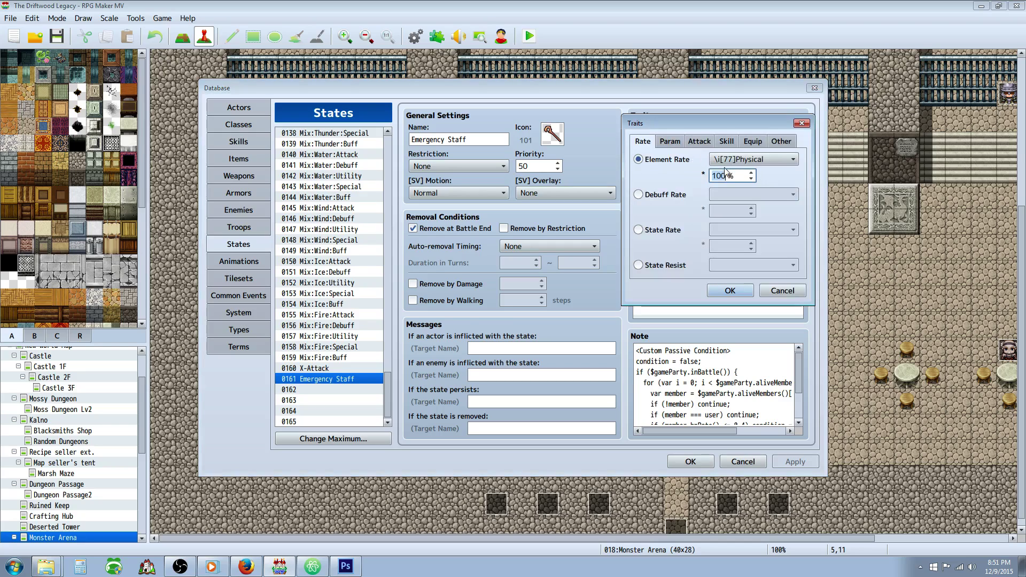
left_click(671, 142)
left_click(749, 163)
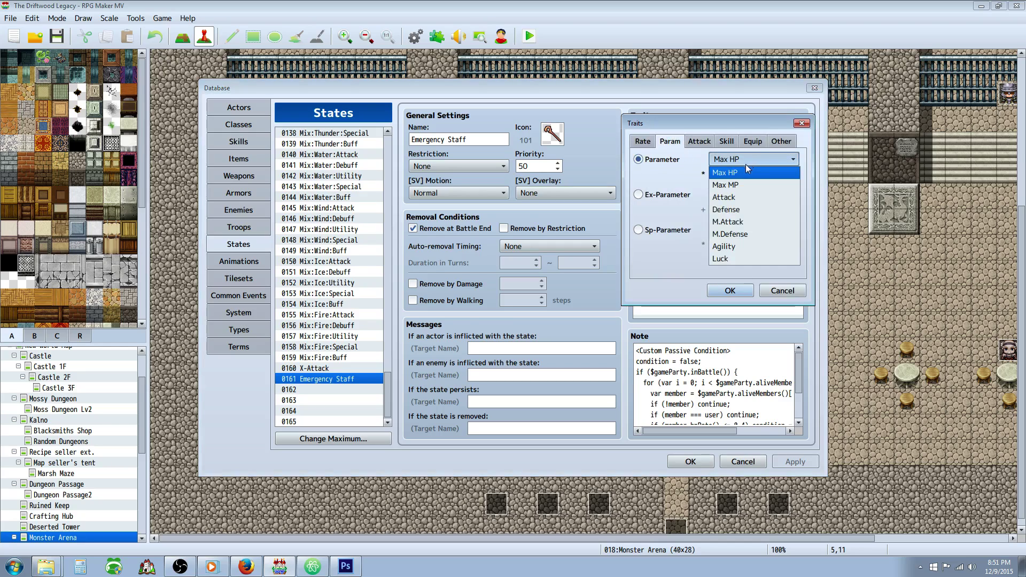
left_click(745, 243)
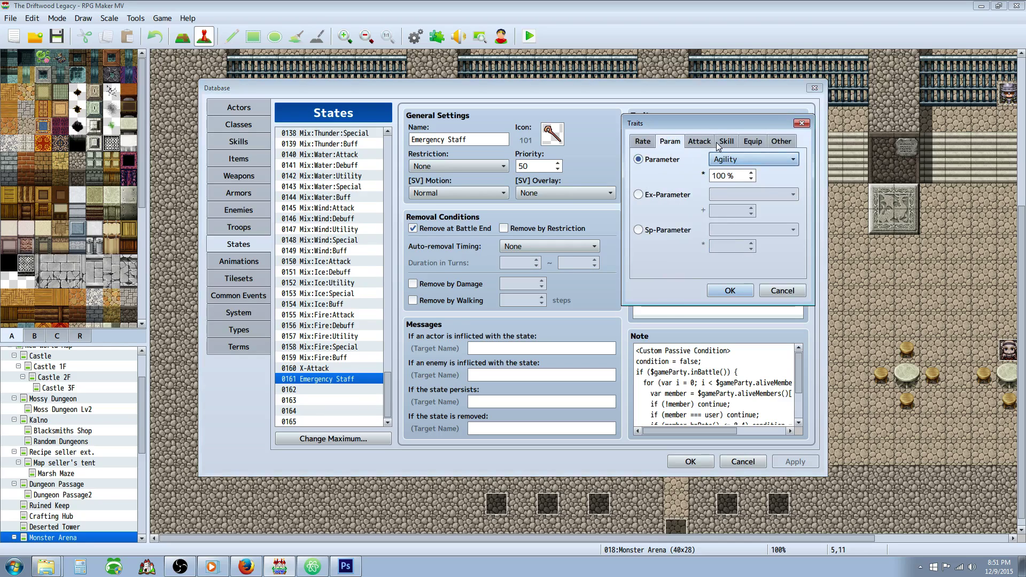
double_click(723, 175)
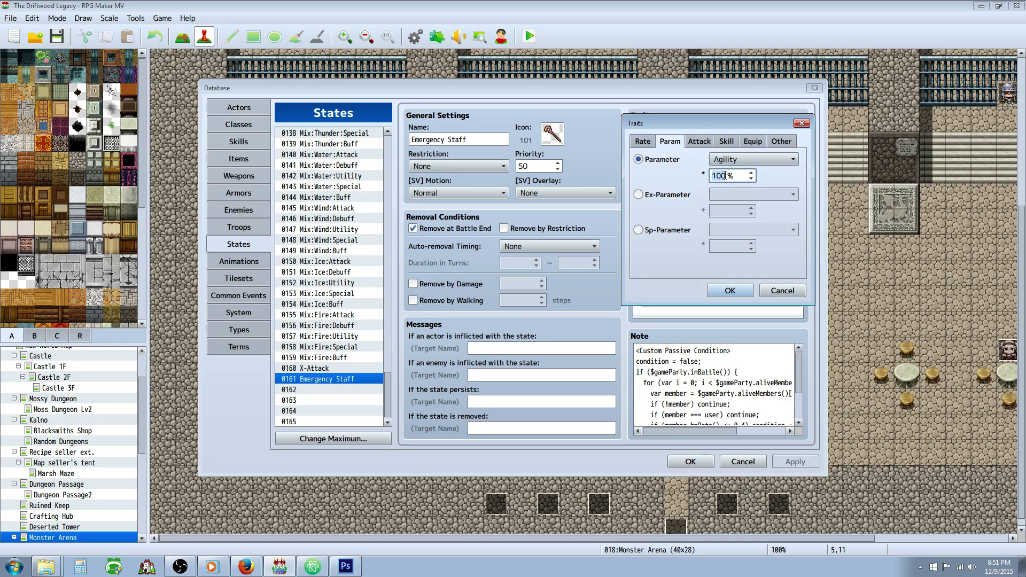
type("150")
left_click(739, 292)
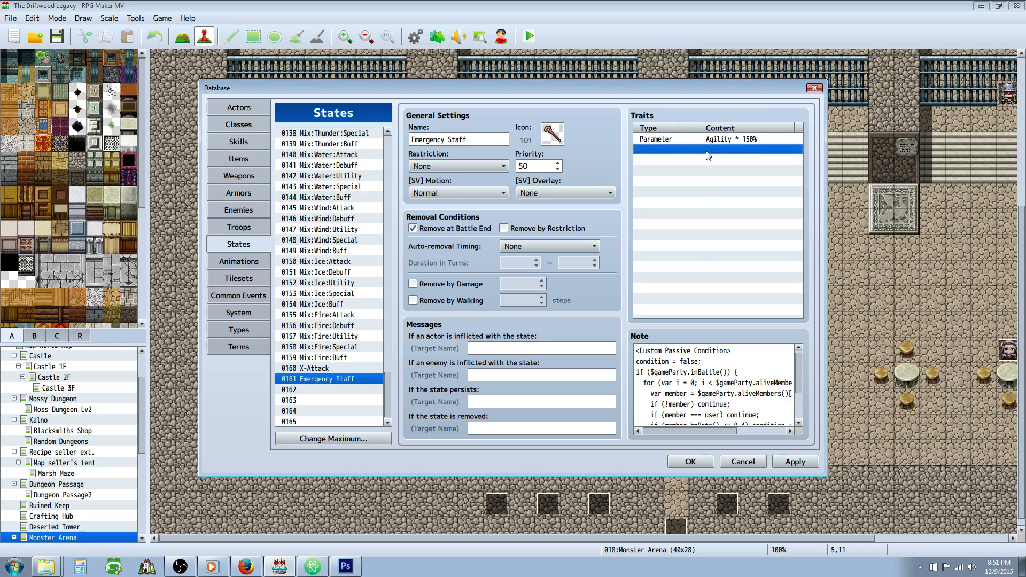
left_click(748, 137)
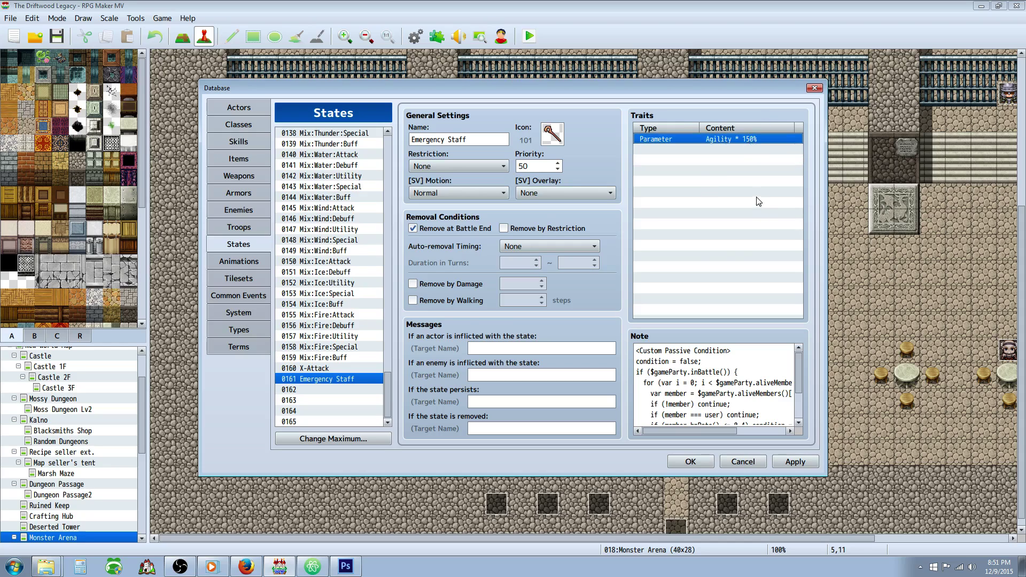
left_click_drag(637, 349, 724, 350)
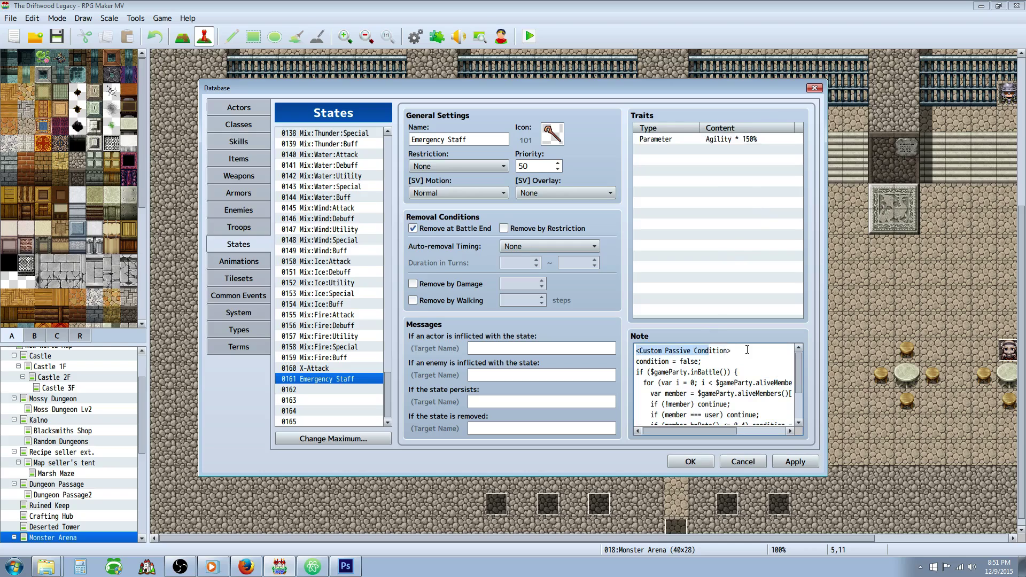
left_click_drag(713, 431, 770, 433)
scroll(703, 374, "down", 1)
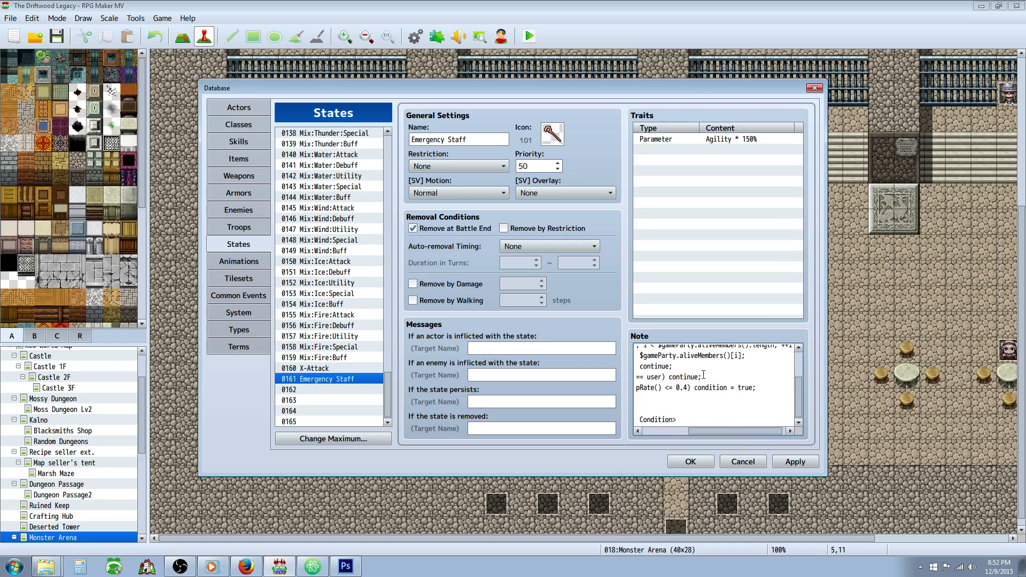
scroll(703, 374, "up", 1)
scroll(703, 374, "down", 1)
scroll(710, 396, "up", 3)
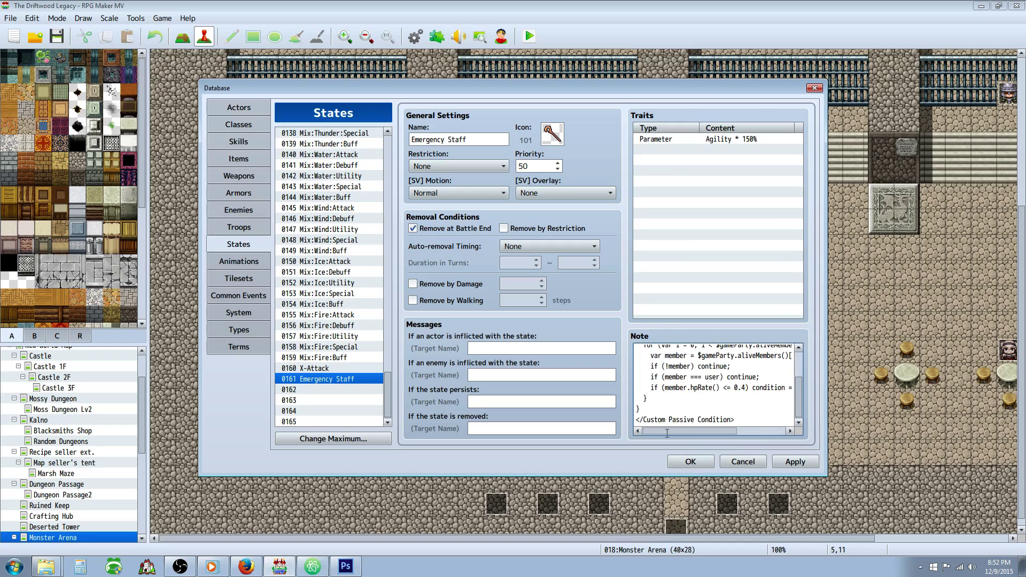
left_click_drag(700, 350, 635, 351)
scroll(704, 420, "left", 2)
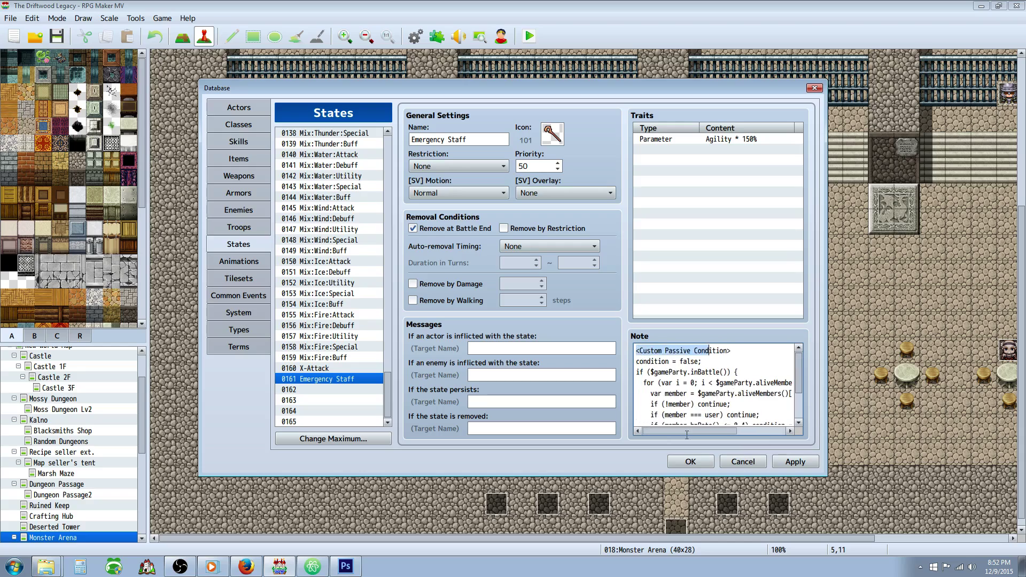
left_click(681, 366)
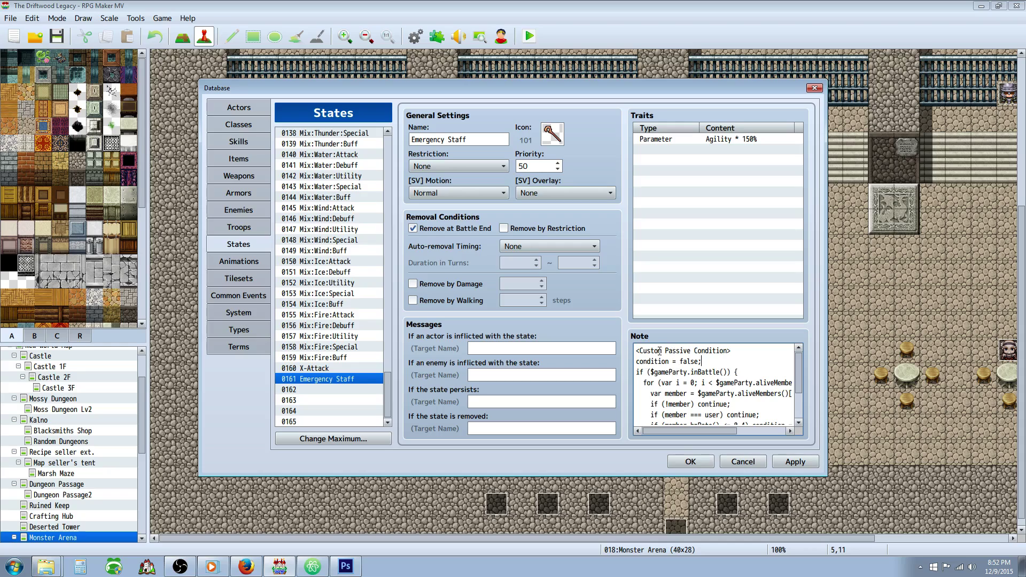
left_click_drag(659, 351, 707, 372)
left_click(731, 382)
left_click_drag(687, 351, 700, 373)
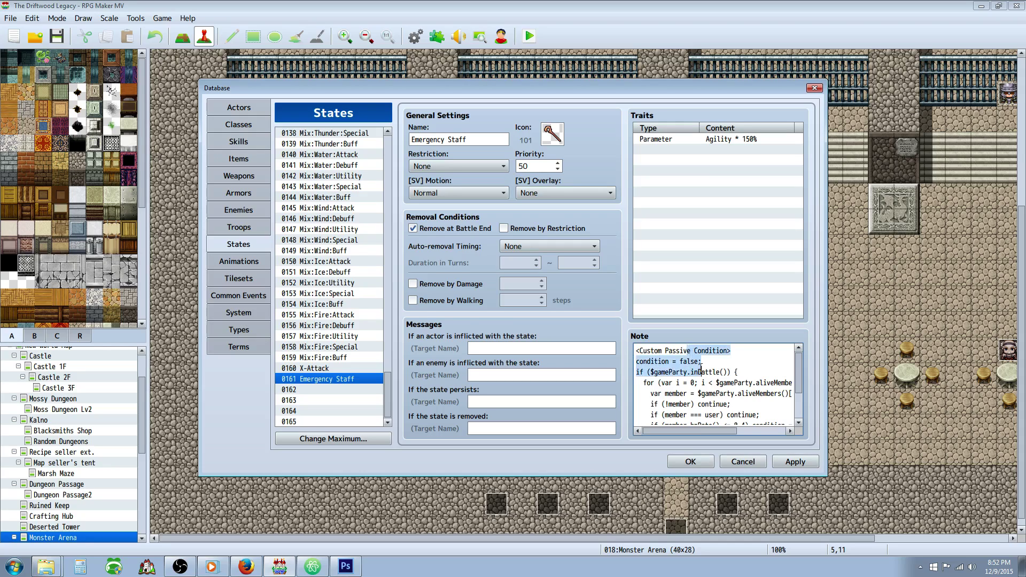
left_click(719, 365)
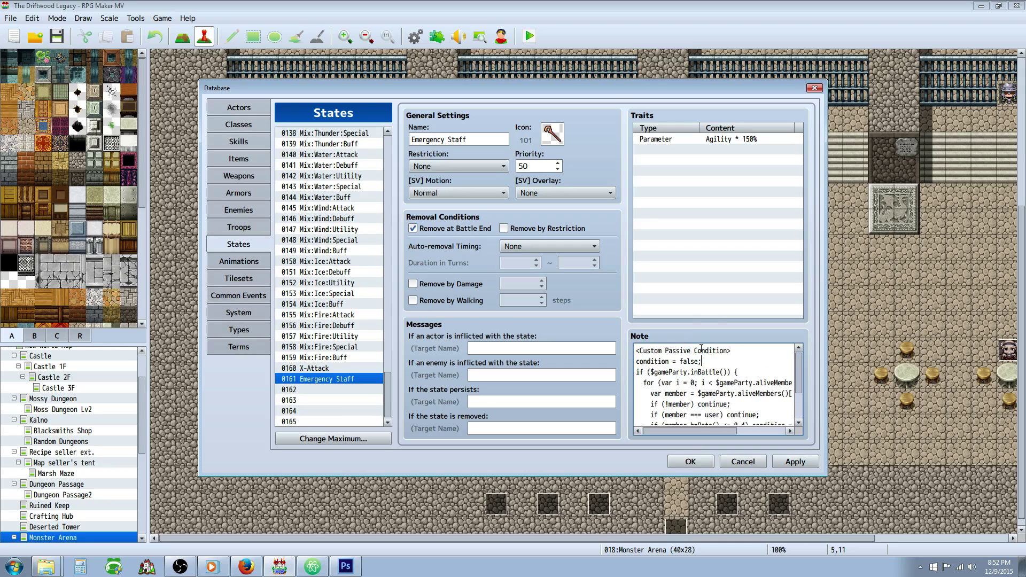
left_click(643, 351)
triple_click(730, 351)
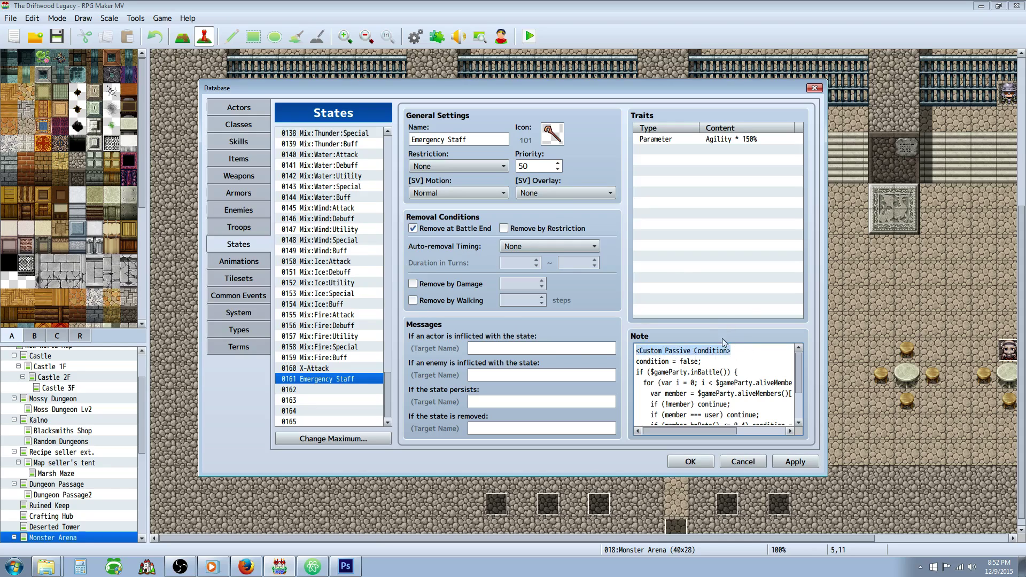
left_click(704, 366)
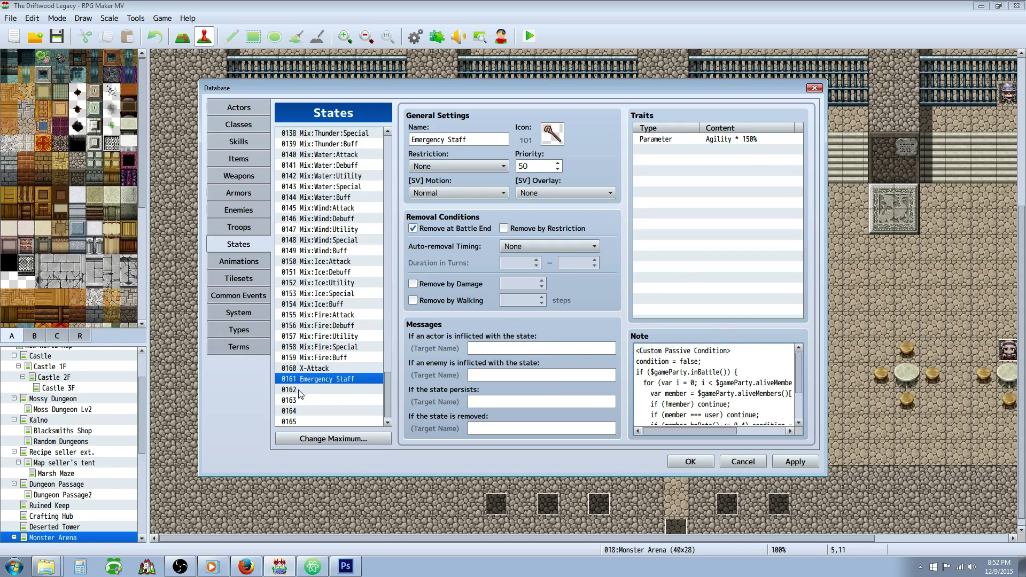
scroll(697, 358, "down", 3)
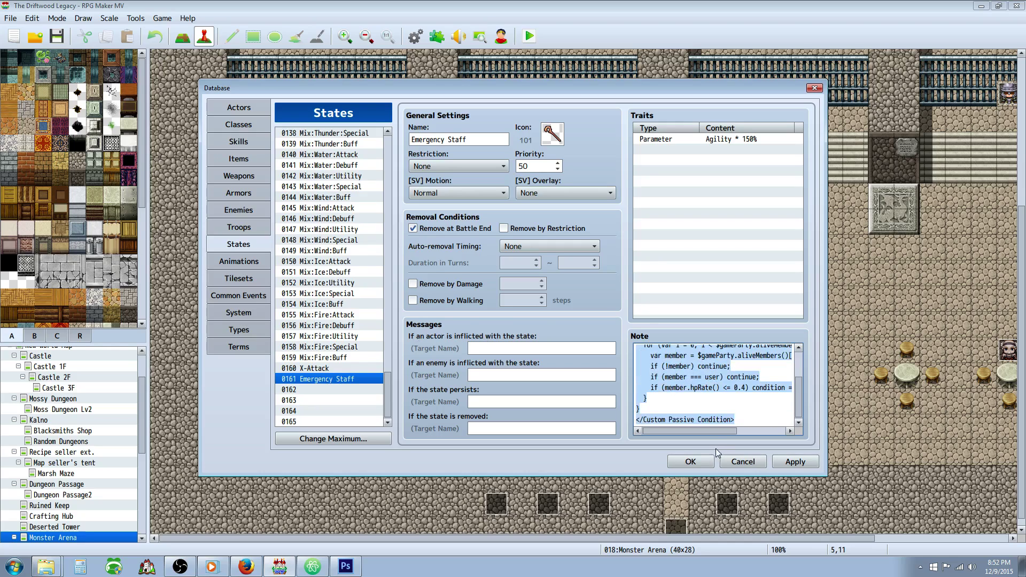
scroll(702, 378, "up", 3)
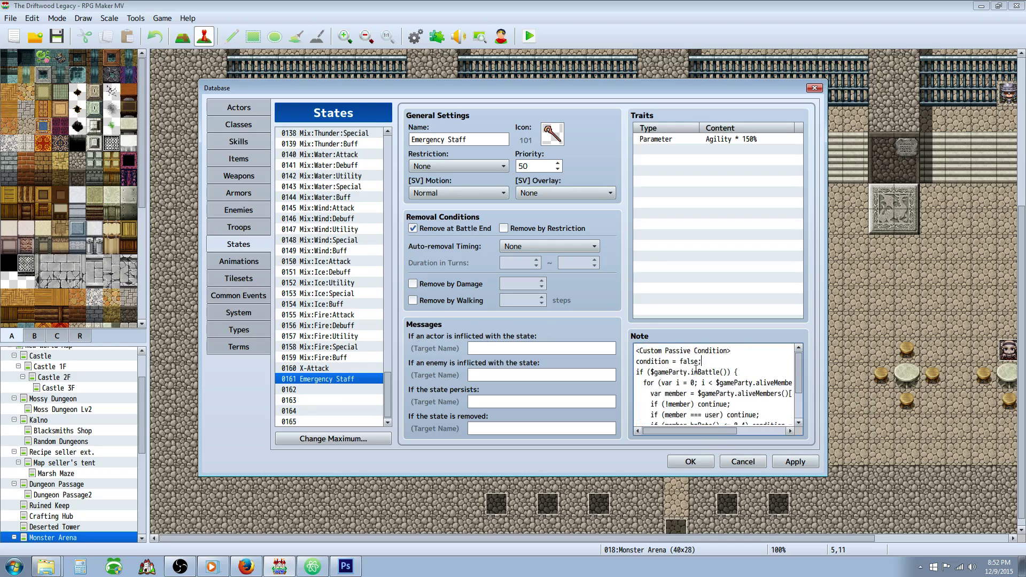
scroll(704, 371, "down", 1)
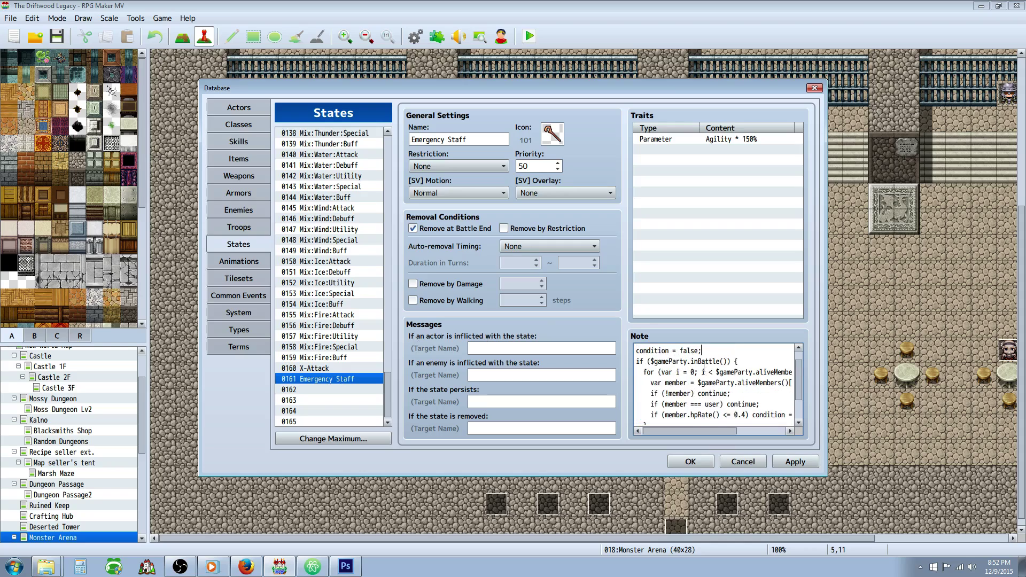
scroll(700, 369, "up", 1)
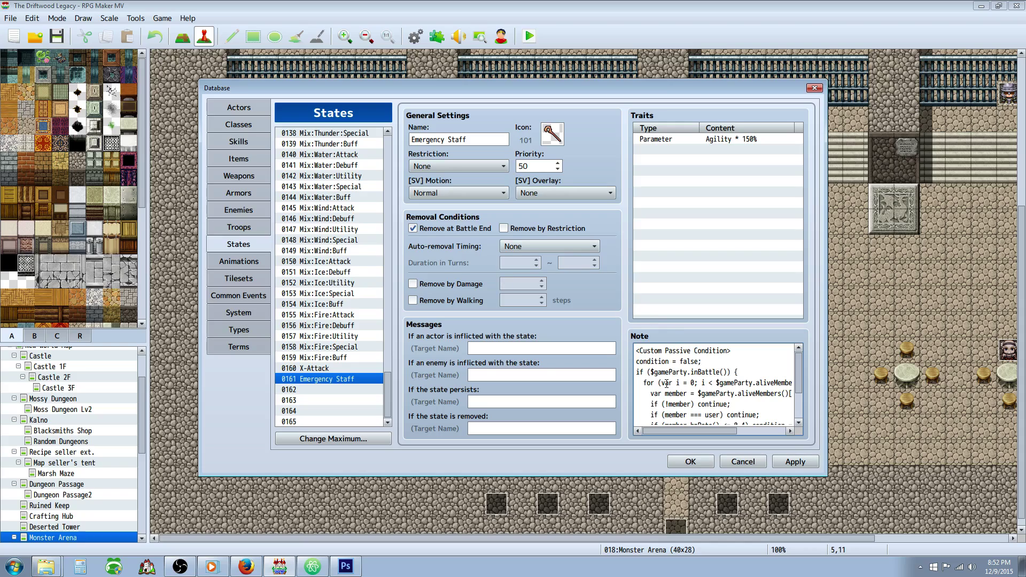
left_click_drag(686, 372, 724, 372)
scroll(735, 372, "down", 2)
scroll(735, 372, "up", 1)
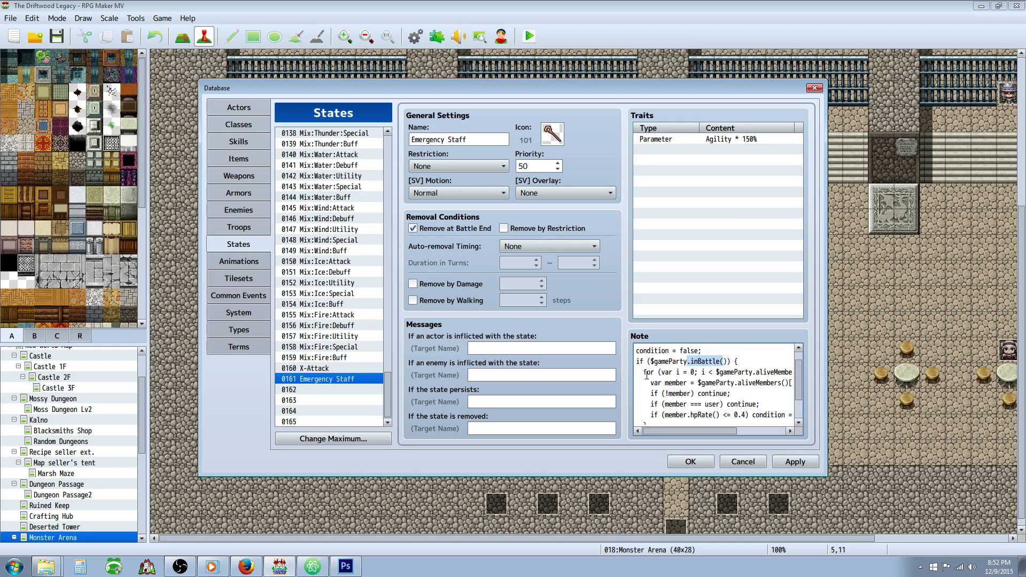
left_click_drag(644, 372, 663, 372)
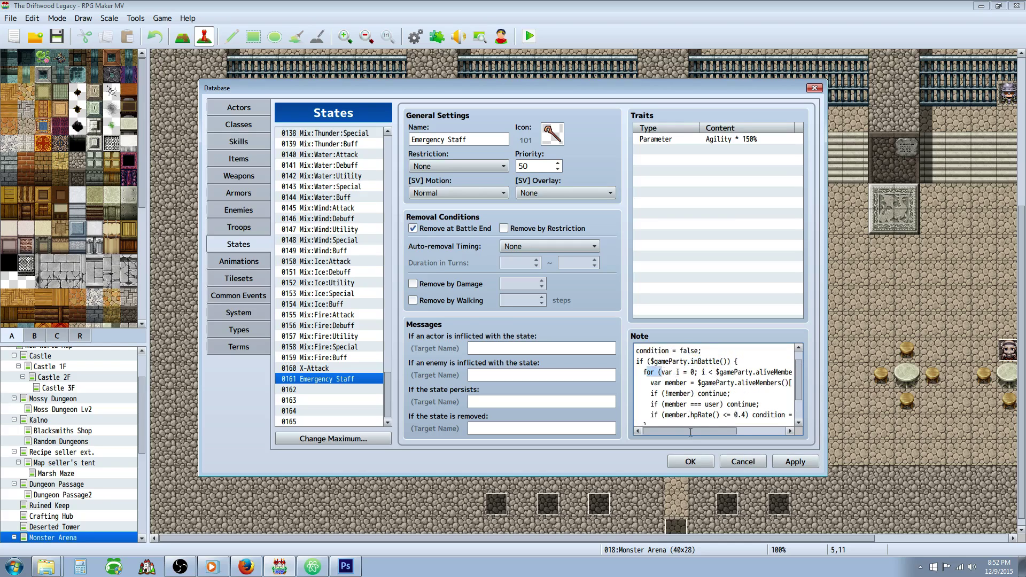
left_click_drag(689, 431, 707, 432)
left_click_drag(669, 372, 677, 373)
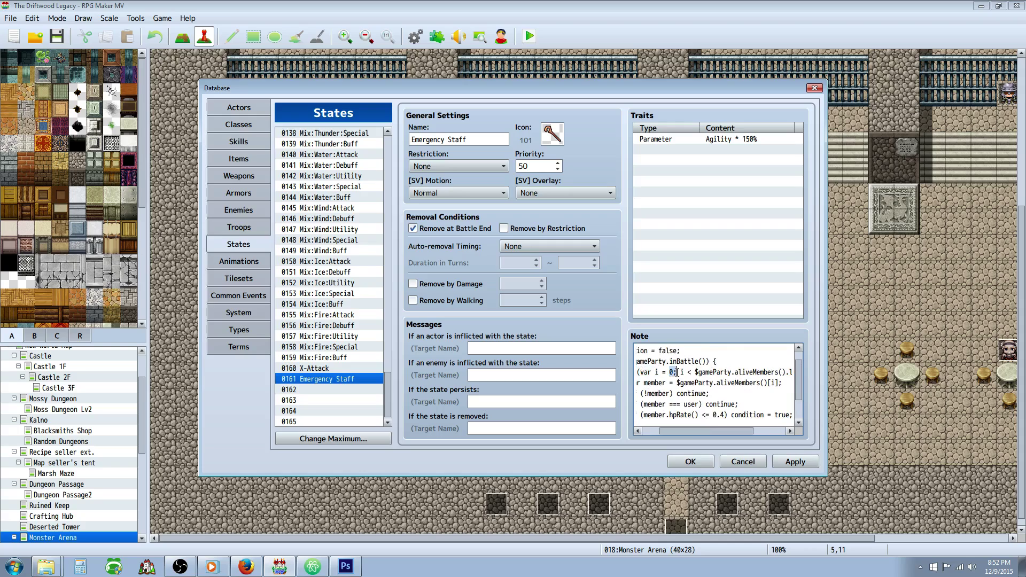
left_click_drag(713, 432, 744, 432)
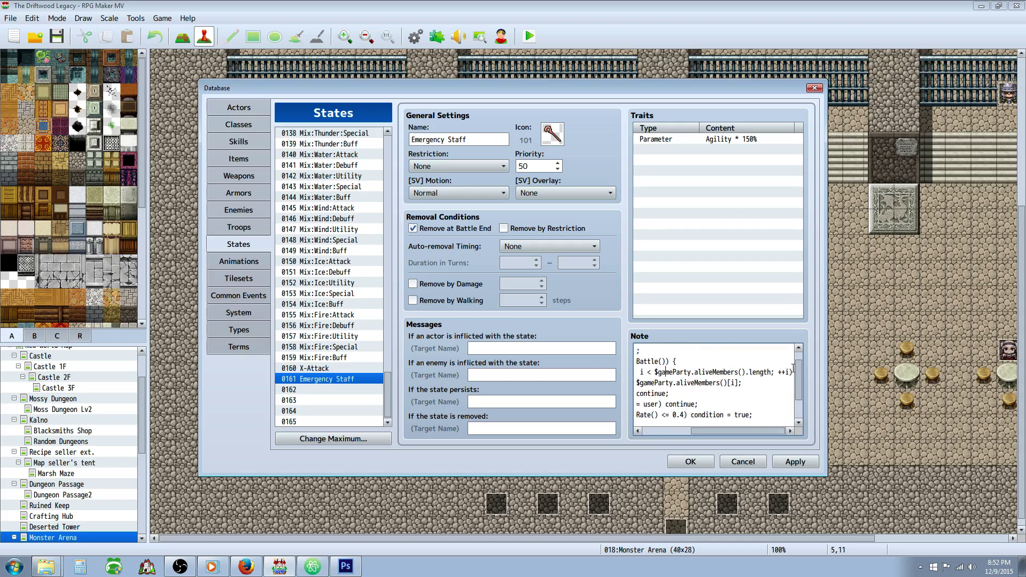
left_click_drag(791, 370, 761, 369)
scroll(755, 423, "down", 1)
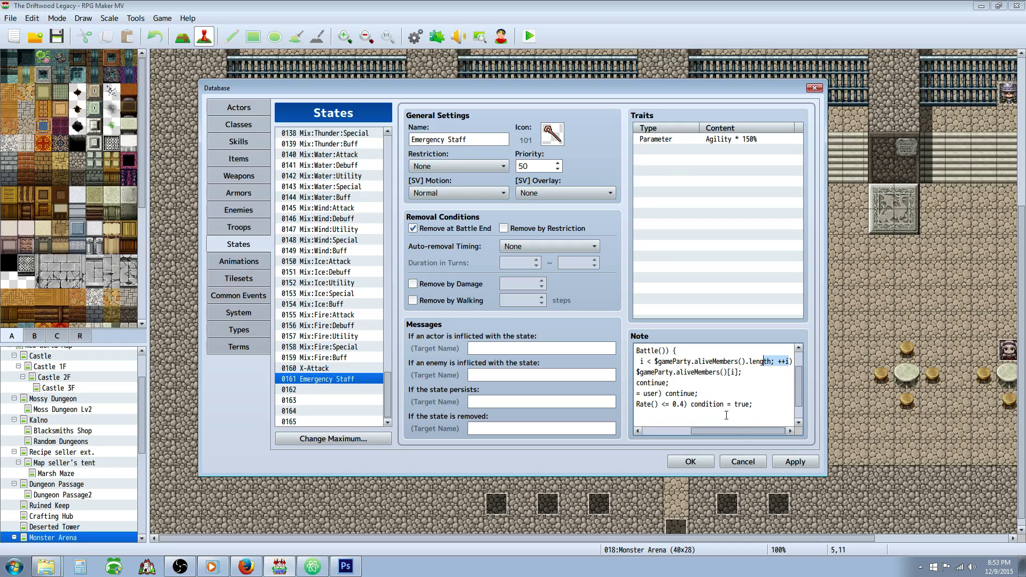
left_click_drag(739, 431, 690, 430)
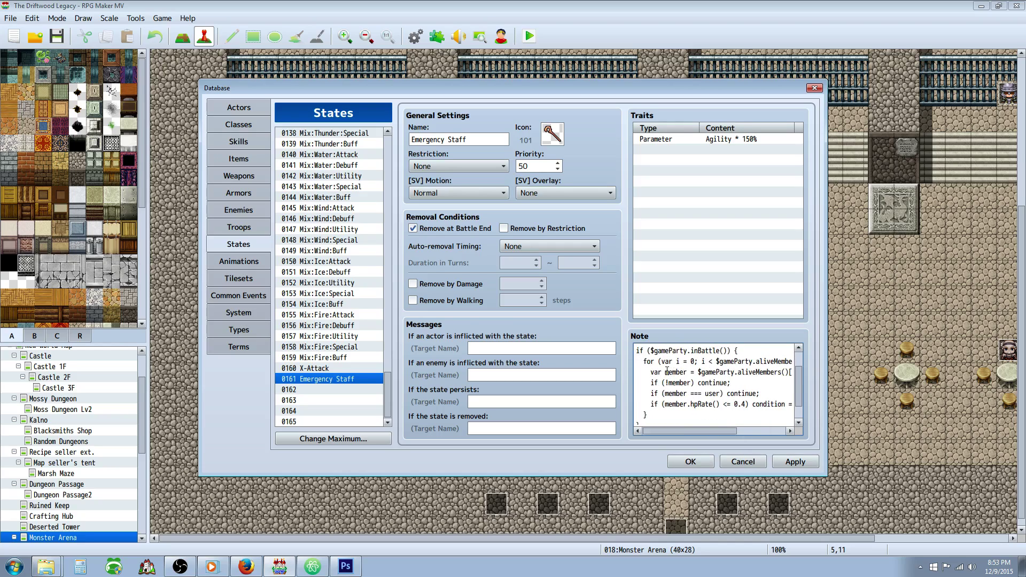
left_click_drag(667, 371, 691, 370)
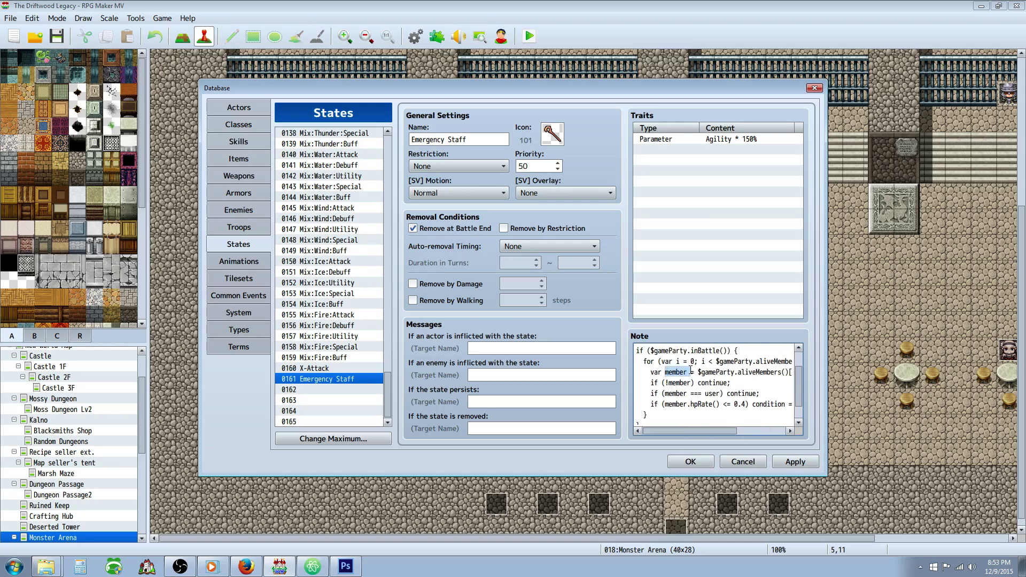
left_click(725, 372)
scroll(704, 425, "right", 3)
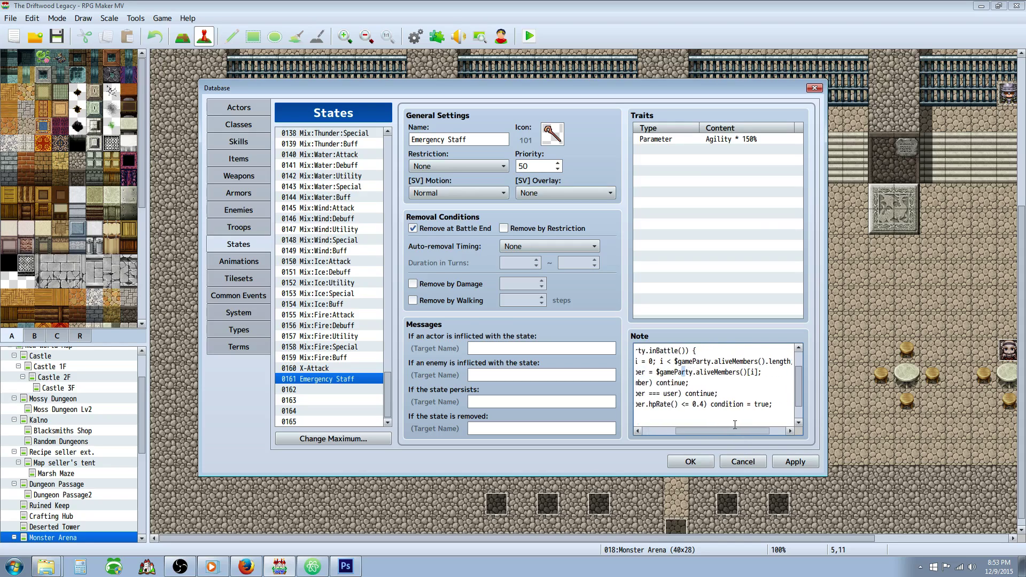
scroll(704, 425, "left", 3)
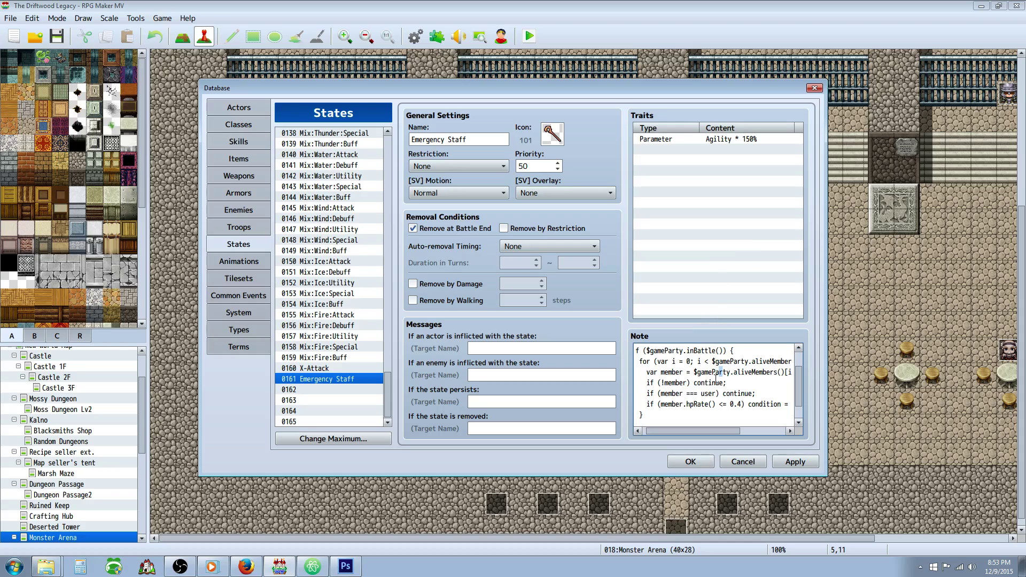
scroll(742, 378, "down", 1)
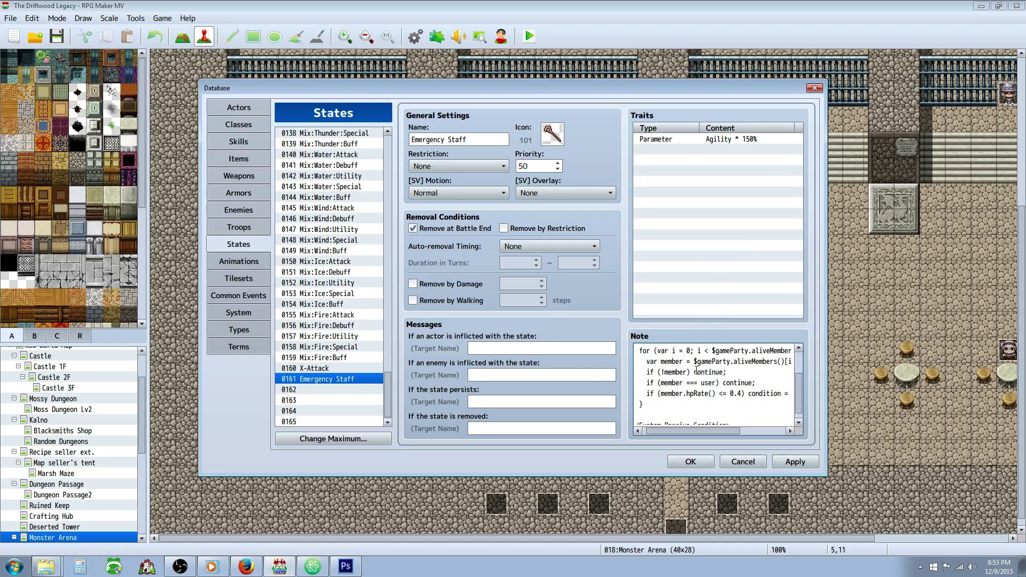
scroll(696, 371, "down", 1)
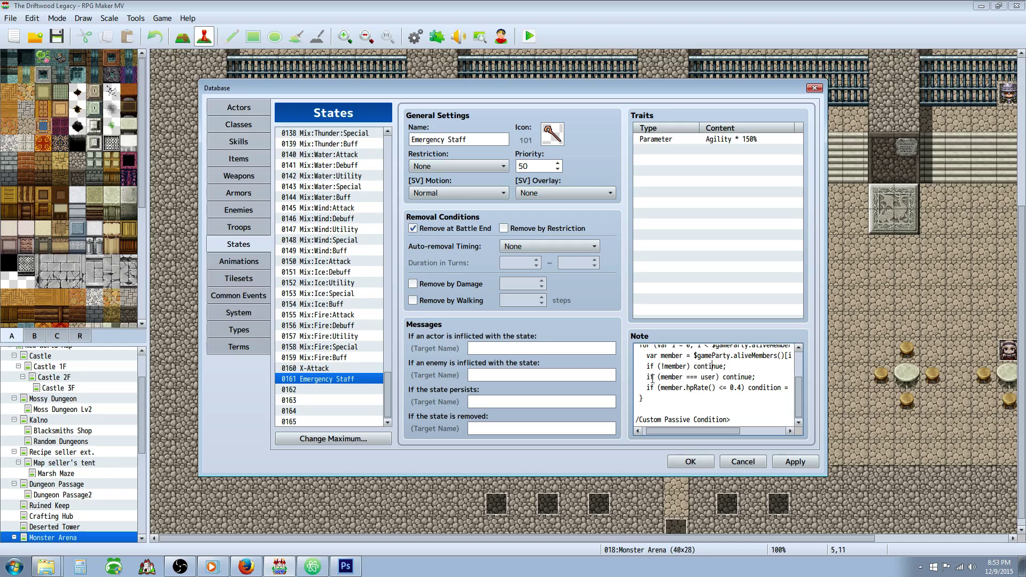
mouse_move(656, 366)
left_mouse_down()
mouse_move(730, 366)
mouse_move(648, 366)
left_mouse_up()
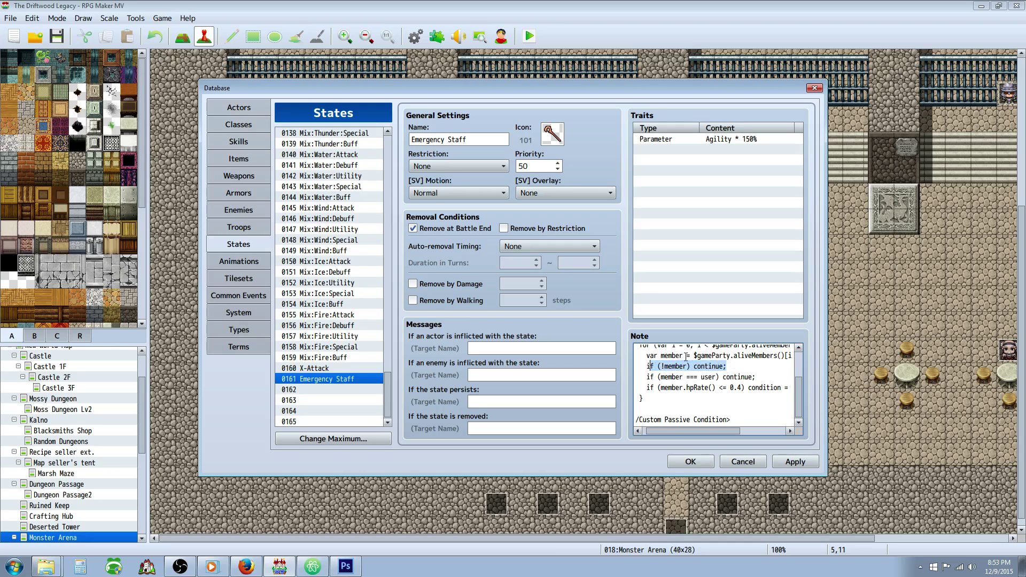
left_click(693, 366)
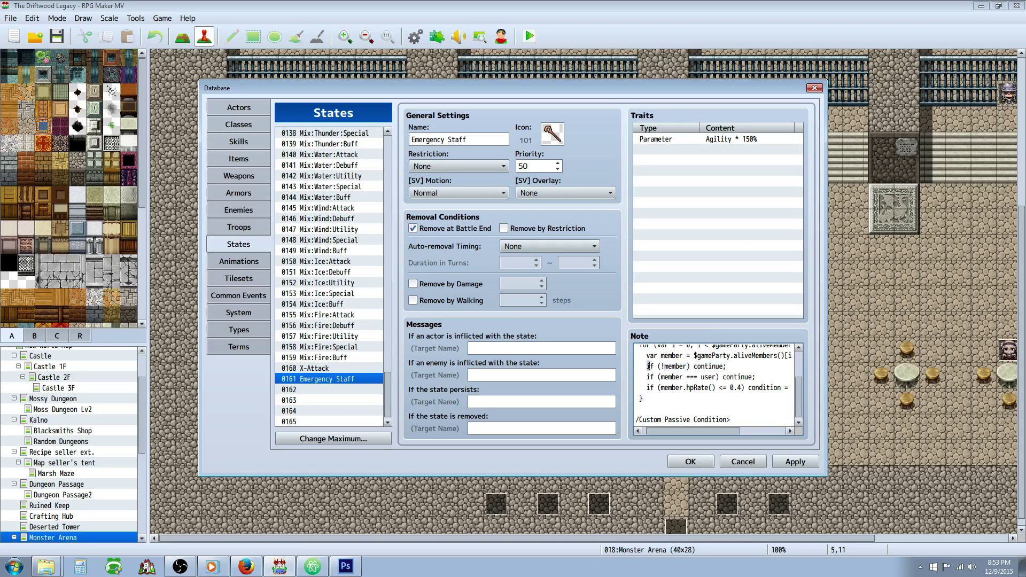
left_click_drag(662, 366, 679, 366)
double_click(674, 366)
left_click(715, 366)
left_click_drag(645, 381, 754, 389)
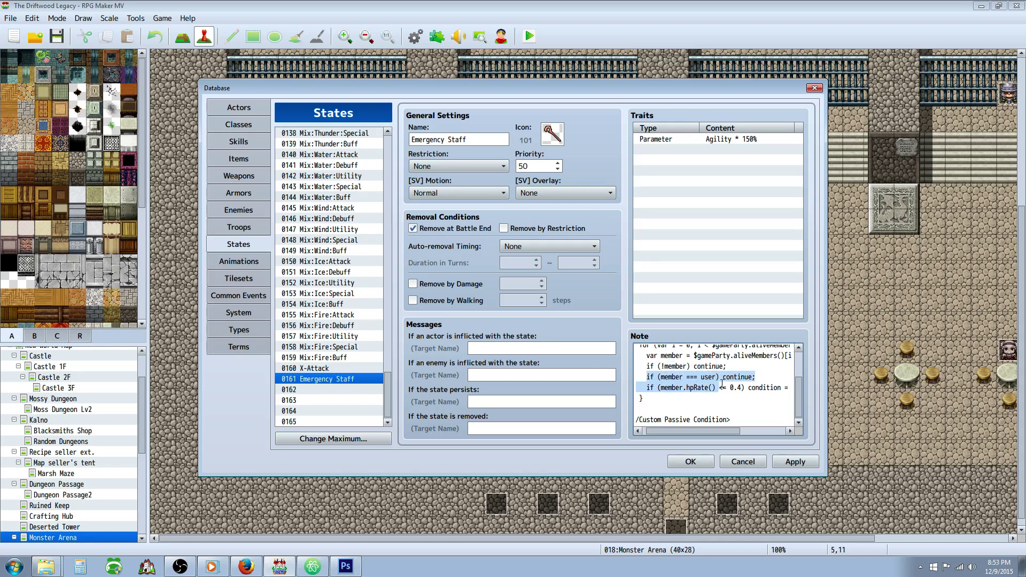
left_click(755, 389)
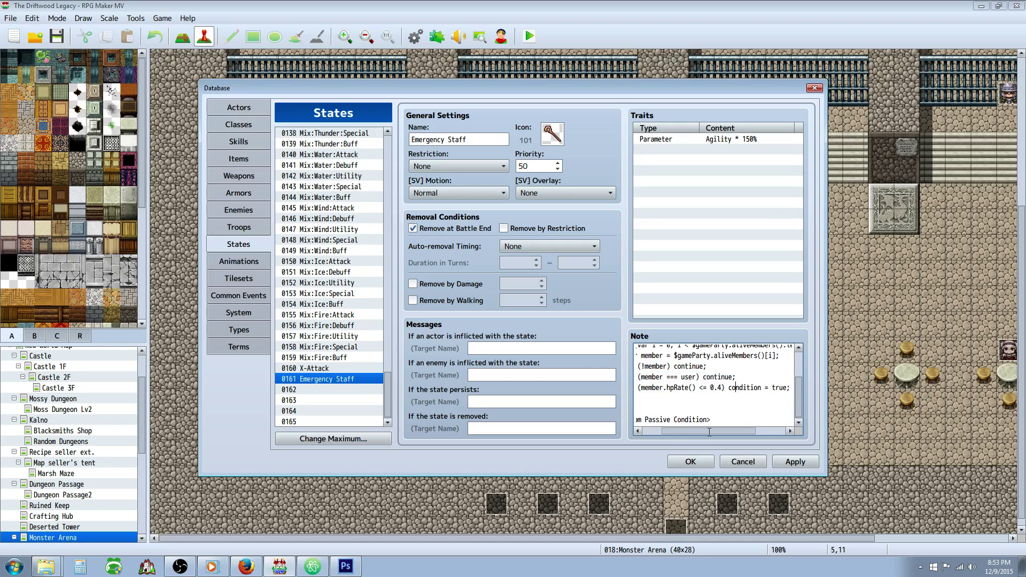
left_click(726, 377)
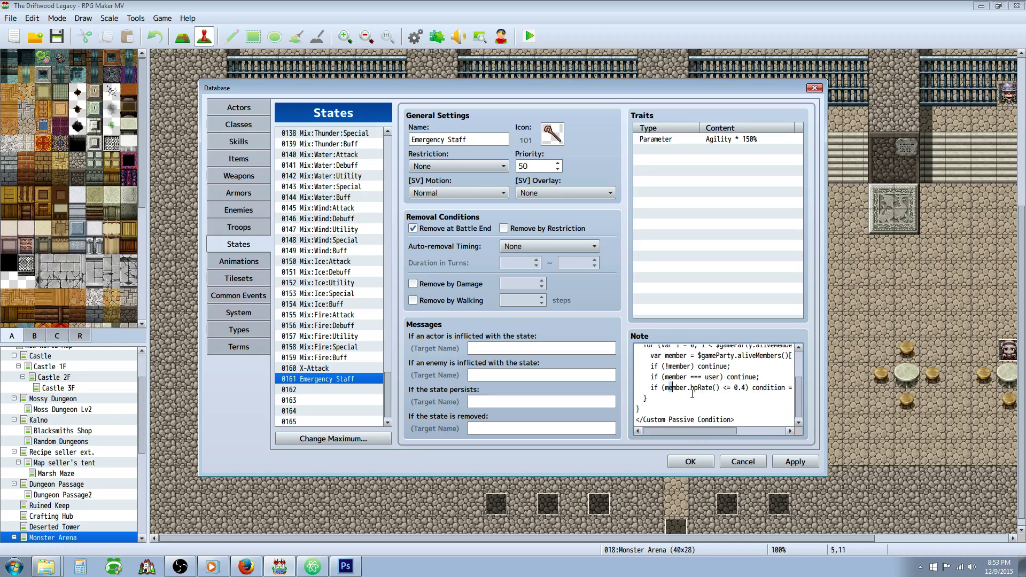
left_click_drag(722, 387, 691, 387)
left_click(748, 388)
End the condition line with 'true;', review the whole note, and apply the state changes.
type("true;")
key("Down")
key("Home")
key("ctrl+a")
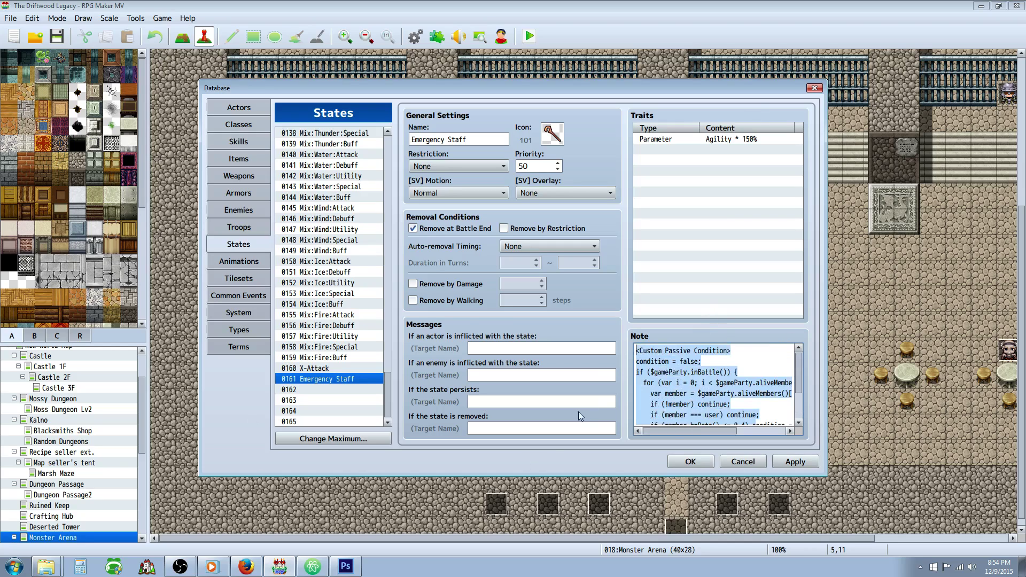
key("Down")
key("Down")
key("Down")
key("Down")
key("Down")
key("Down")
key("Down")
key("Down")
key("Down")
key("Down")
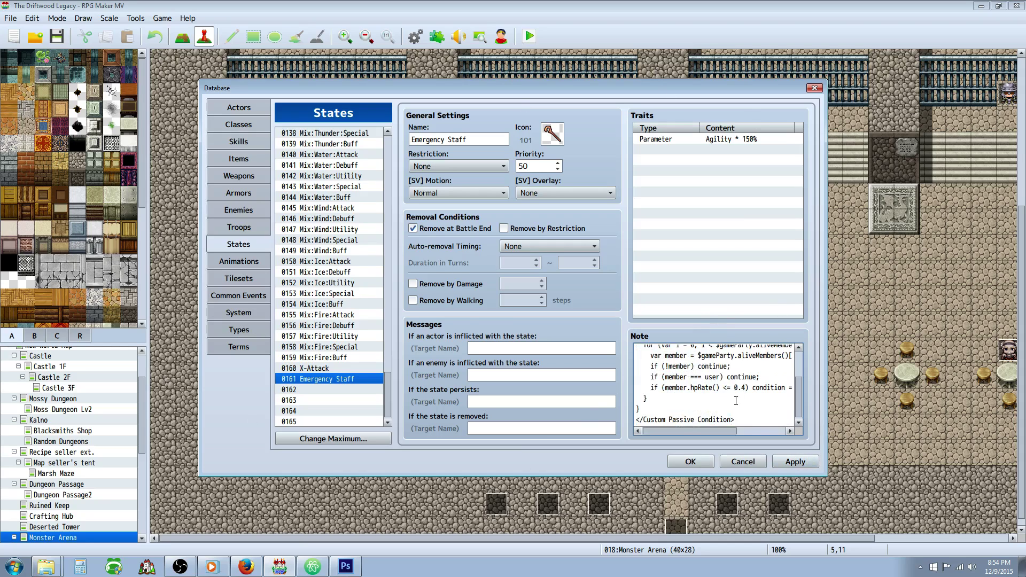
key("shift+Home")
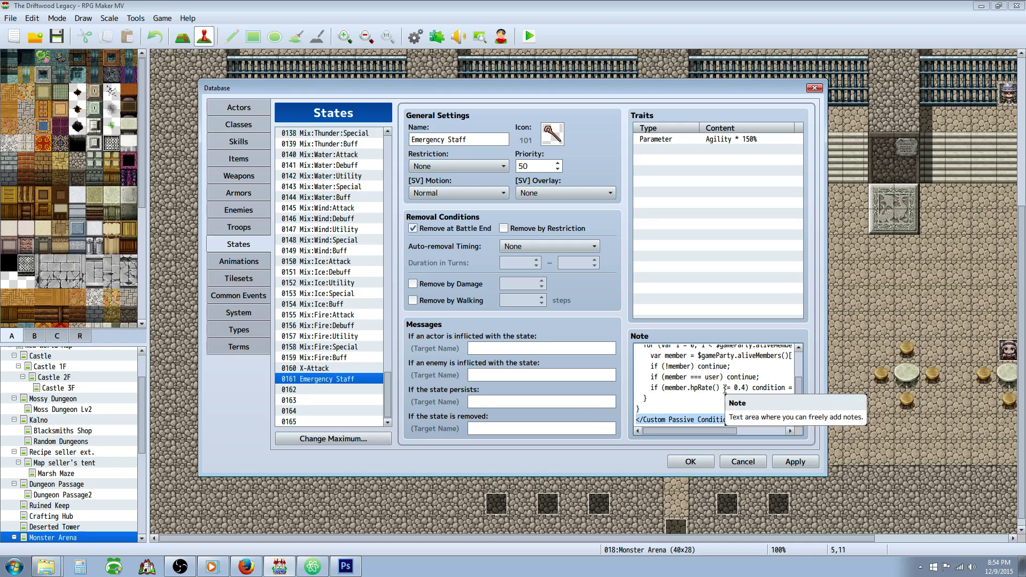
key("shift+Up")
key("shift+Up")
key("shift+Up")
key("shift+Up")
key("shift+Up")
key("shift+Up")
key("shift+Up")
key("shift+Up")
key("shift+Up")
key("shift+Up")
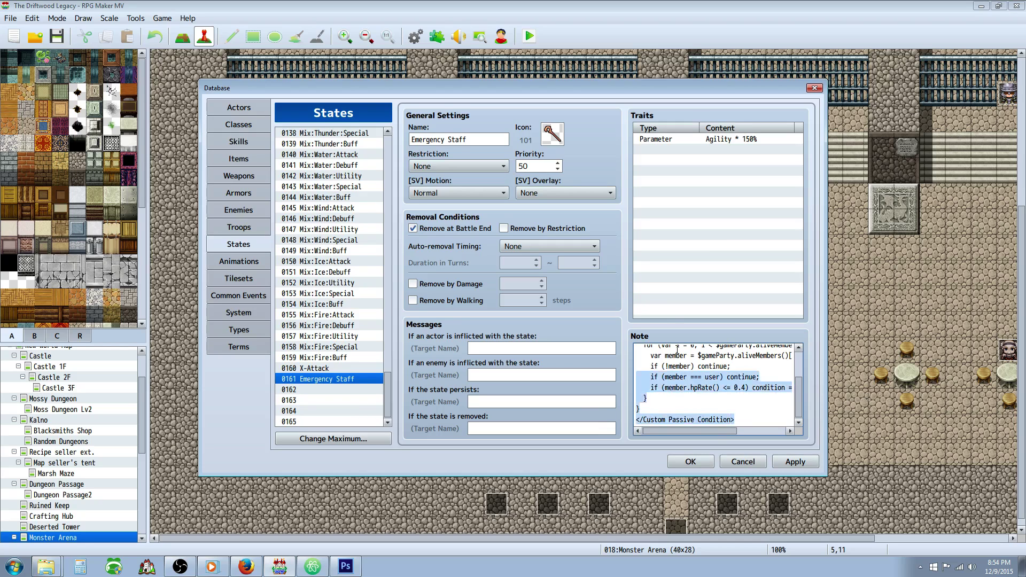
left_click(796, 466)
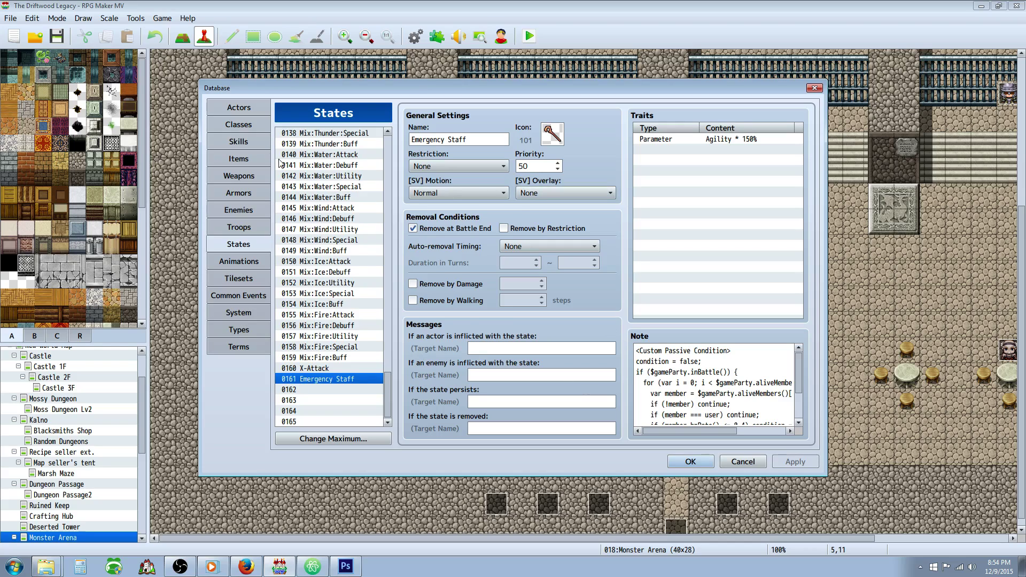
View weapon 0096 Emergency Staff and highlight state number 161 in its <Passive State: 161> tag.
left_click(247, 177)
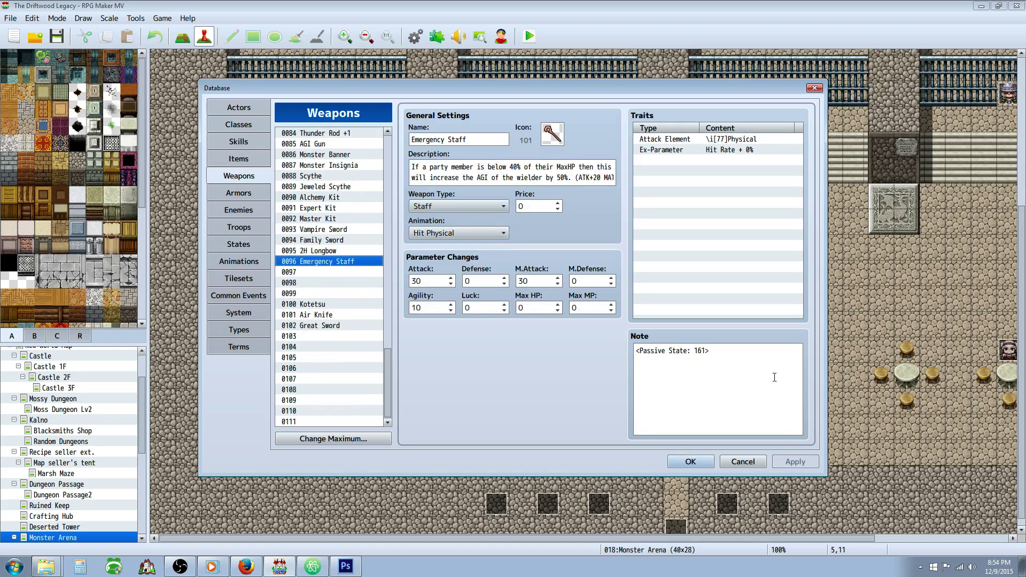
triple_click(745, 357)
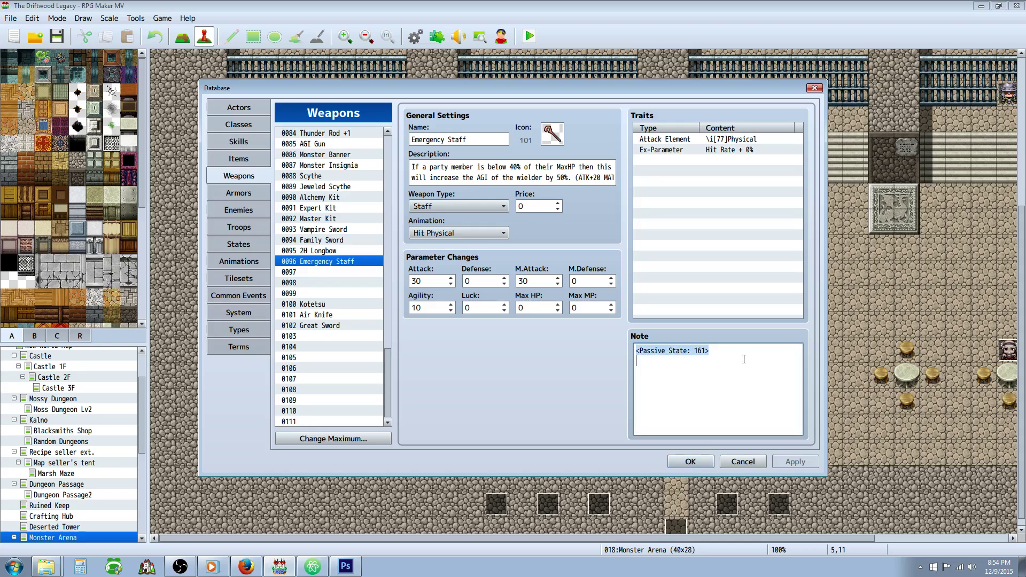
left_click(646, 351)
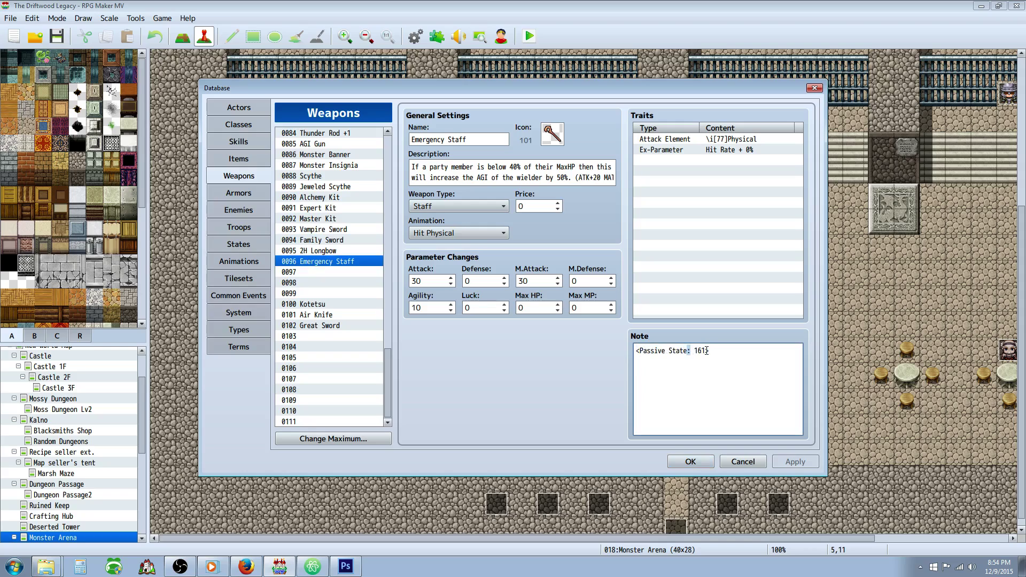
left_click_drag(691, 350, 705, 350)
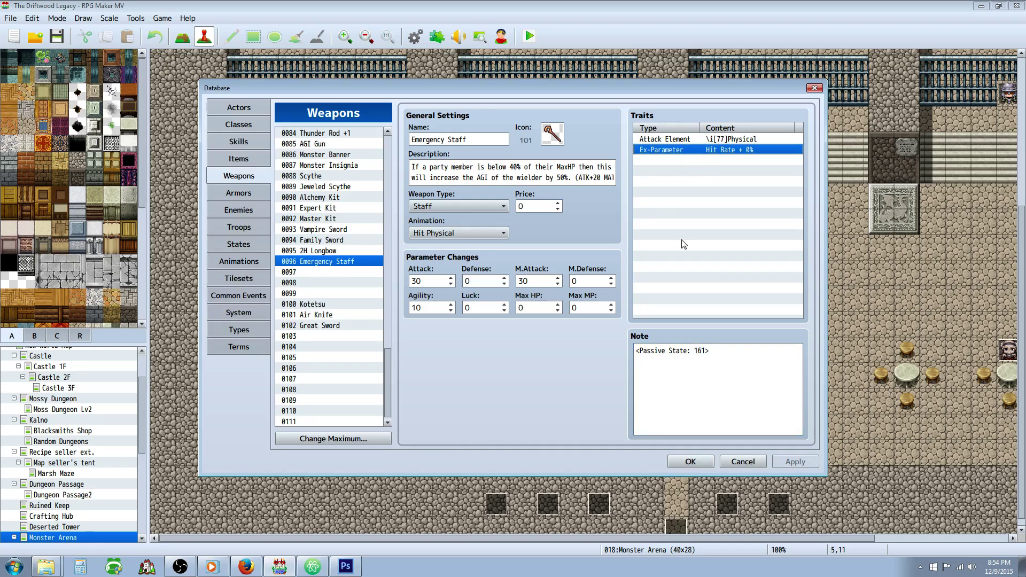
left_click(692, 150)
Close the database with OK to keep the Emergency Staff and state 161 edits, and save the project.
left_click(690, 463)
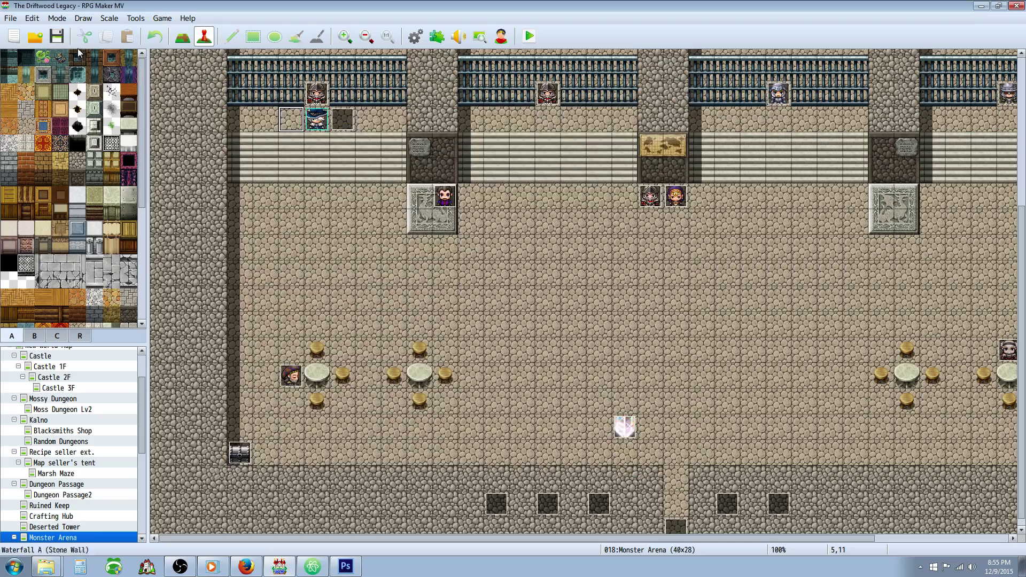
left_click(57, 35)
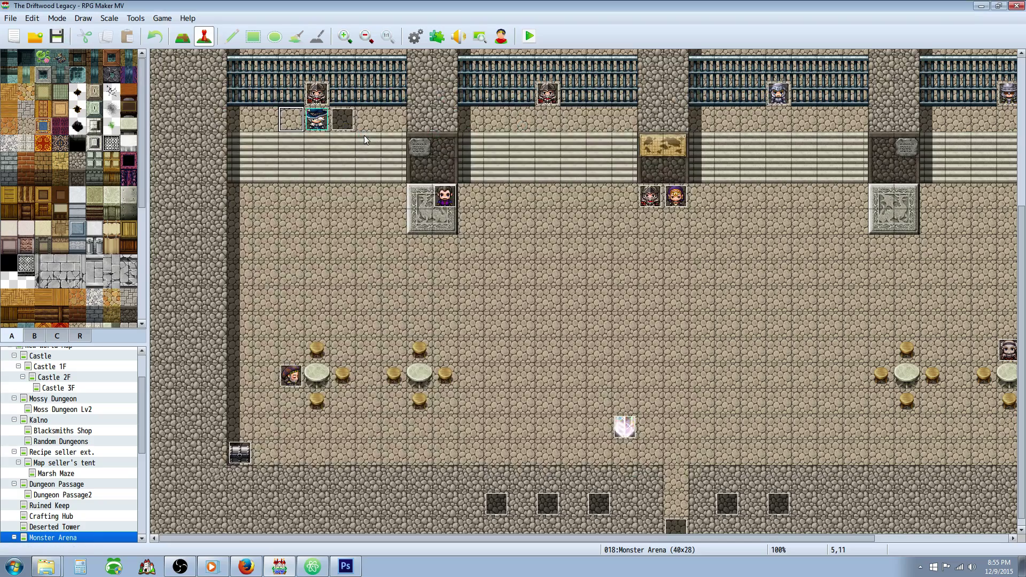